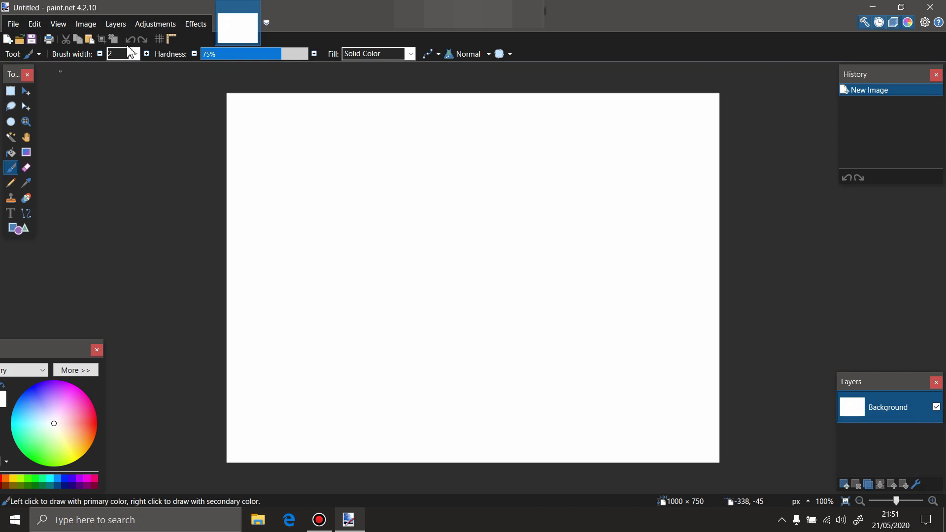
Open ET_V2fbX0AEbMyi and girl together, ending on the girl photo's tab.
{"action": "left_click", "coordinate": [22, 42]}
{"action": "left_click_drag", "start_coordinate": [414, 171], "coordinate": [259, 95]}
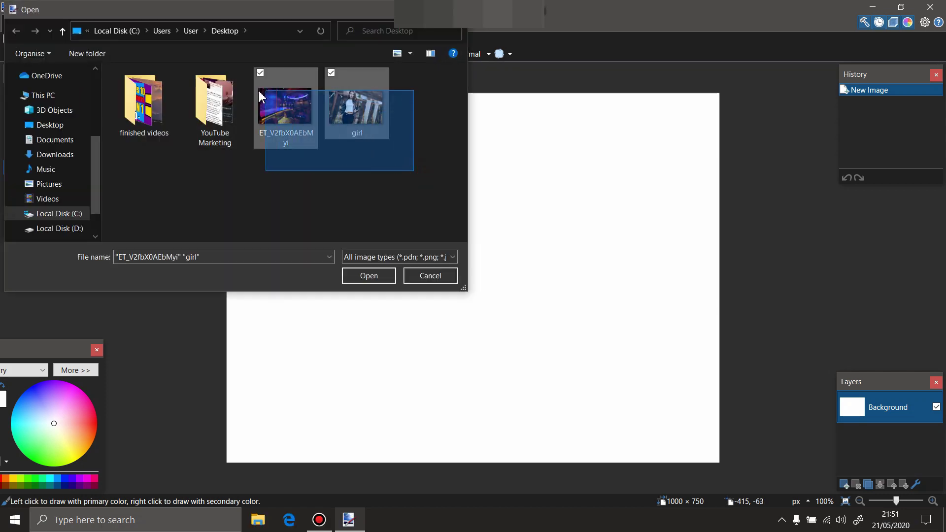
{"action": "left_click", "coordinate": [369, 276]}
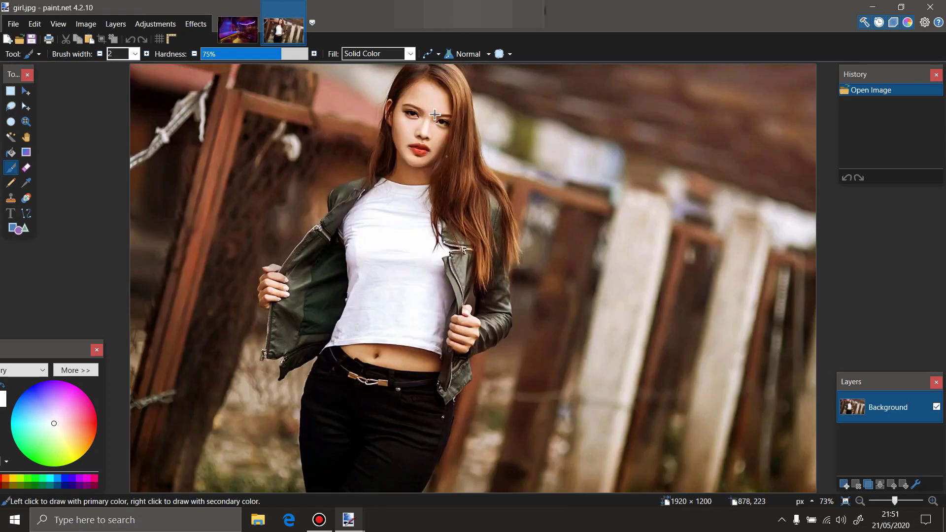
{"action": "left_click", "coordinate": [238, 33]}
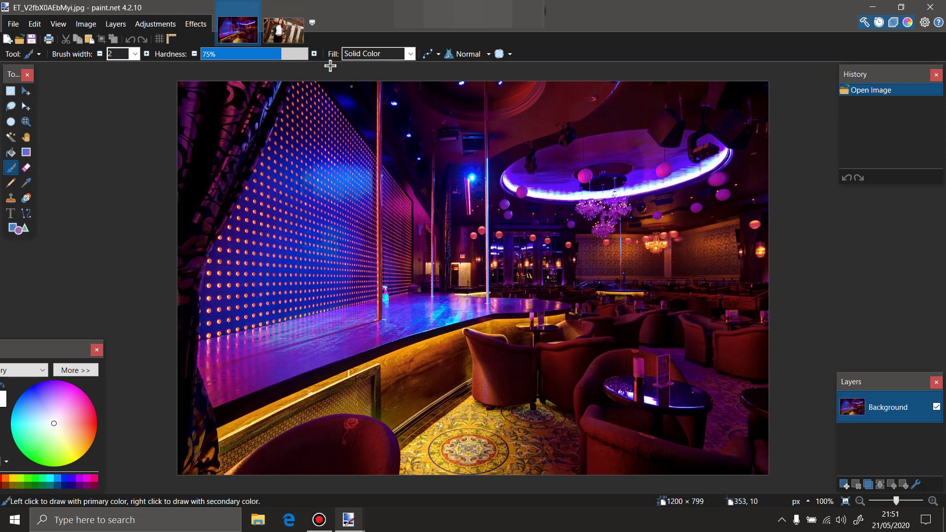
{"action": "left_click", "coordinate": [279, 34]}
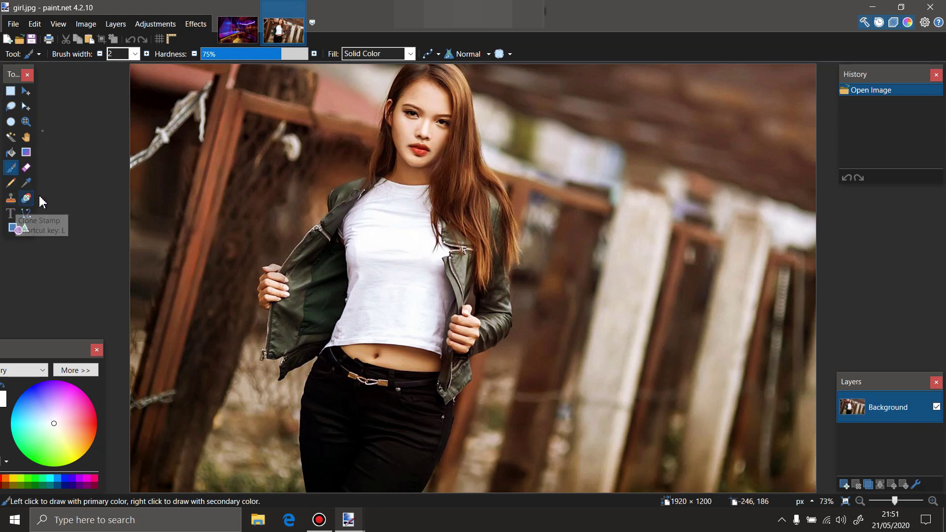
Choose the Eraser at brush width 30 and zoom in on her torso.
{"action": "left_click", "coordinate": [27, 170]}
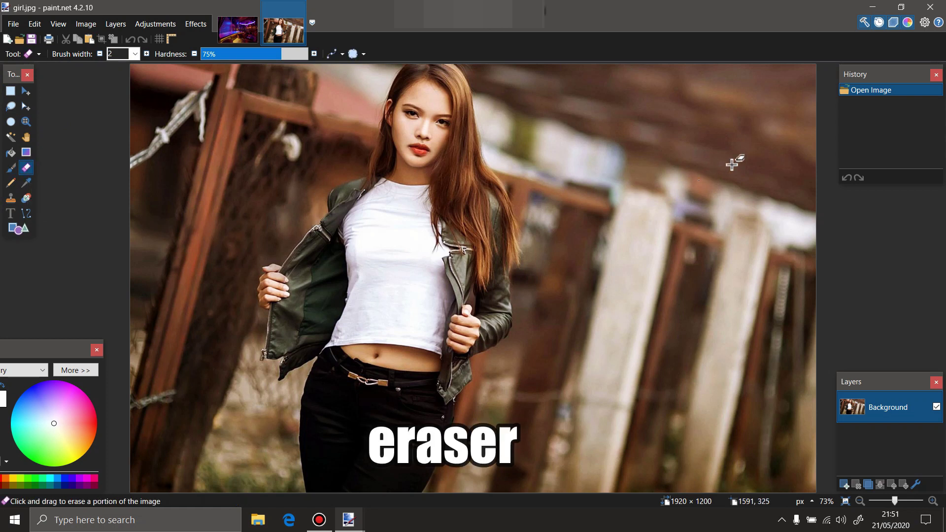
{"action": "left_click", "coordinate": [135, 54]}
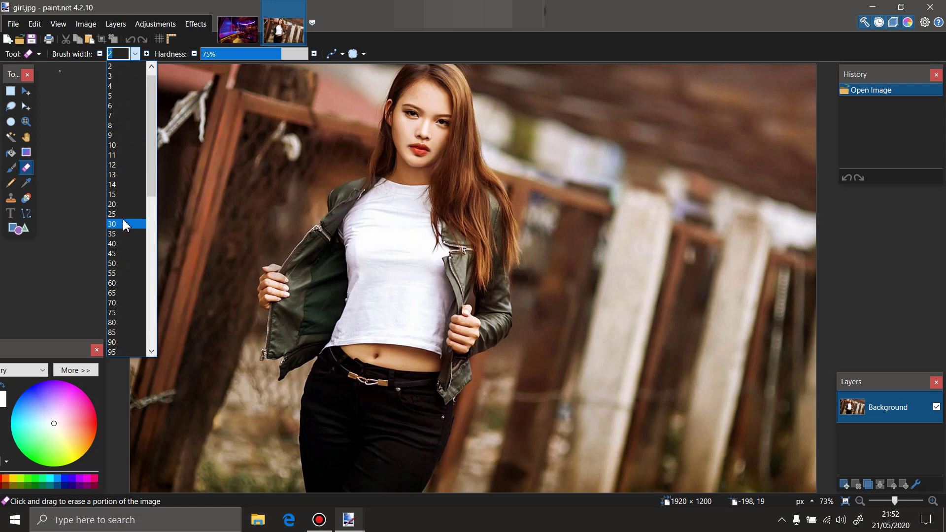
{"action": "left_click", "coordinate": [125, 224]}
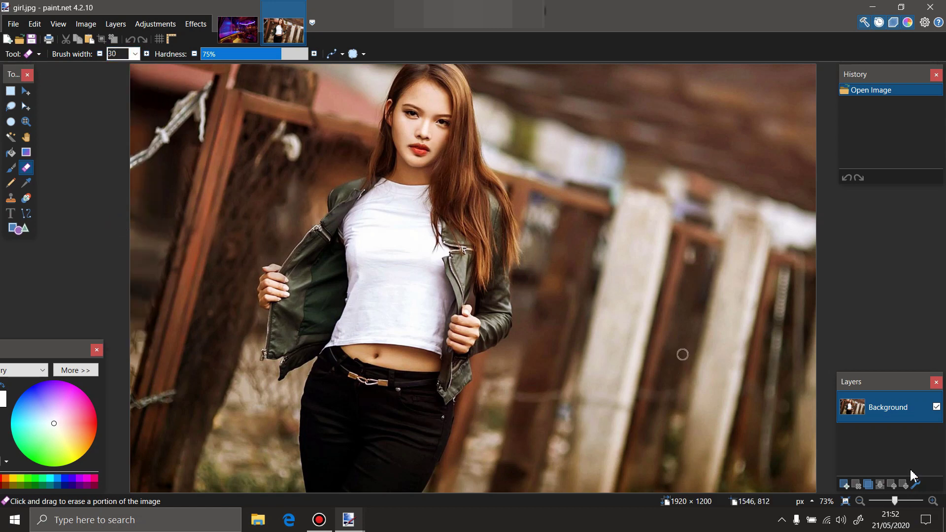
{"action": "left_click", "coordinate": [933, 501]}
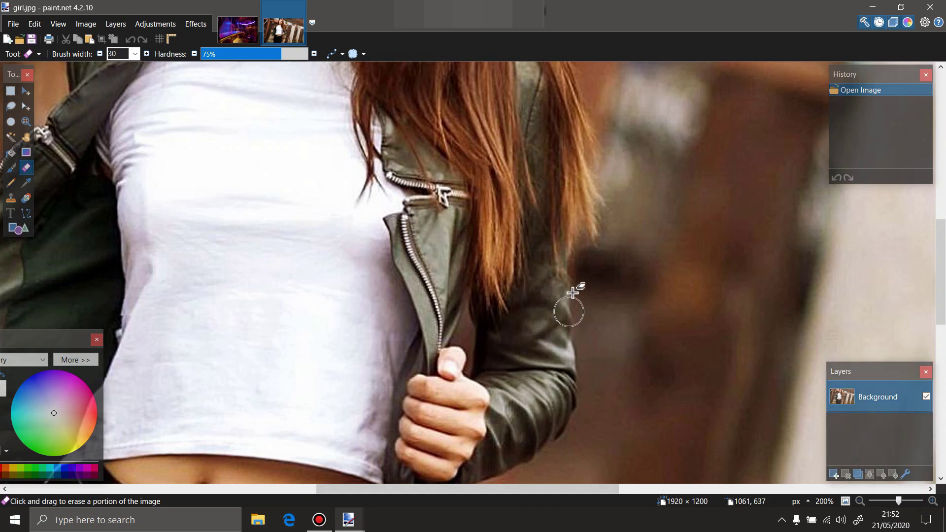
Erase the background down along her jacket edge and beside her arm.
{"action": "left_click", "coordinate": [586, 271]}
{"action": "left_click_drag", "start_coordinate": [586, 271], "coordinate": [586, 298]}
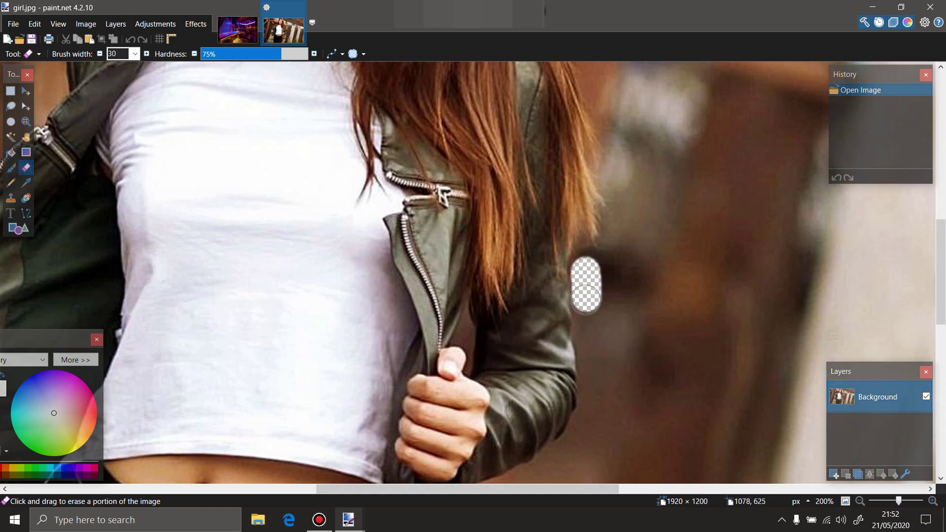
{"action": "left_click_drag", "start_coordinate": [588, 331], "coordinate": [588, 348]}
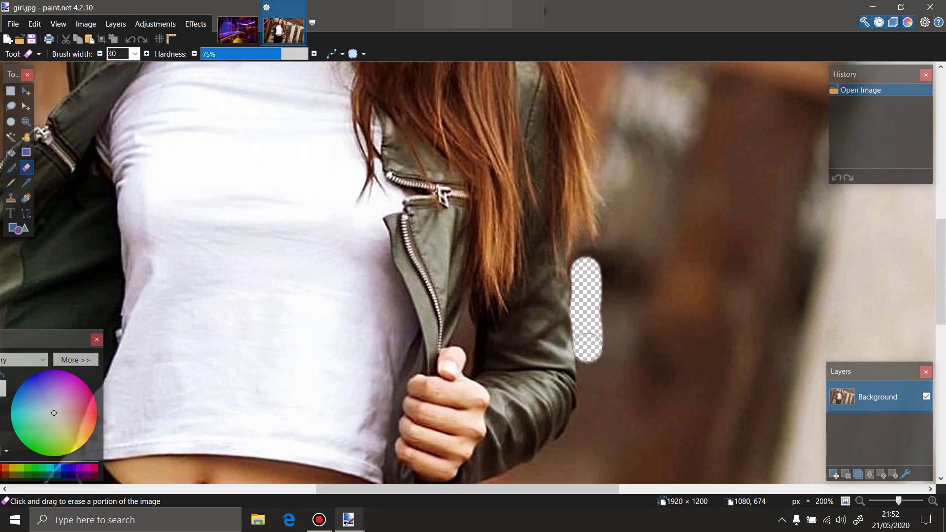
{"action": "left_click_drag", "start_coordinate": [592, 403], "coordinate": [583, 422]}
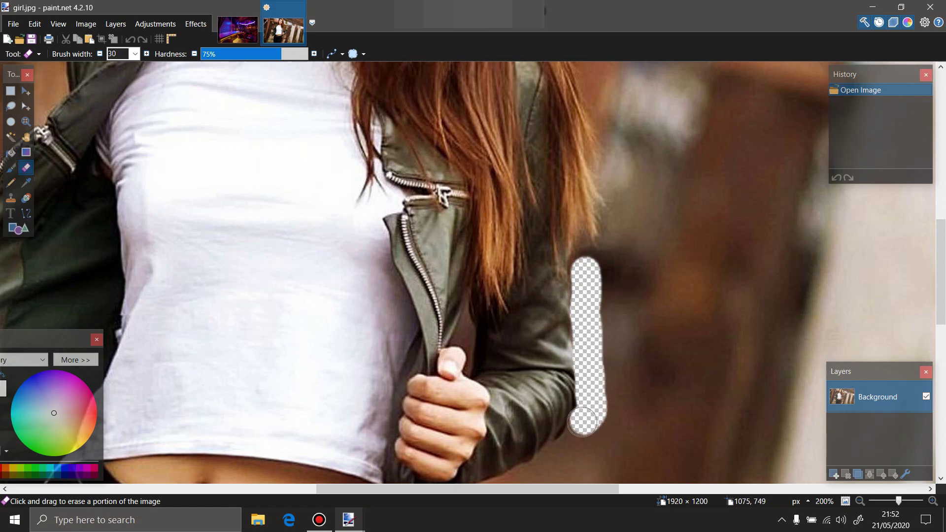
{"action": "left_click_drag", "start_coordinate": [561, 454], "coordinate": [562, 453]}
{"action": "scroll", "coordinate": [655, 351], "scroll_direction": "down", "scroll_amount": 2}
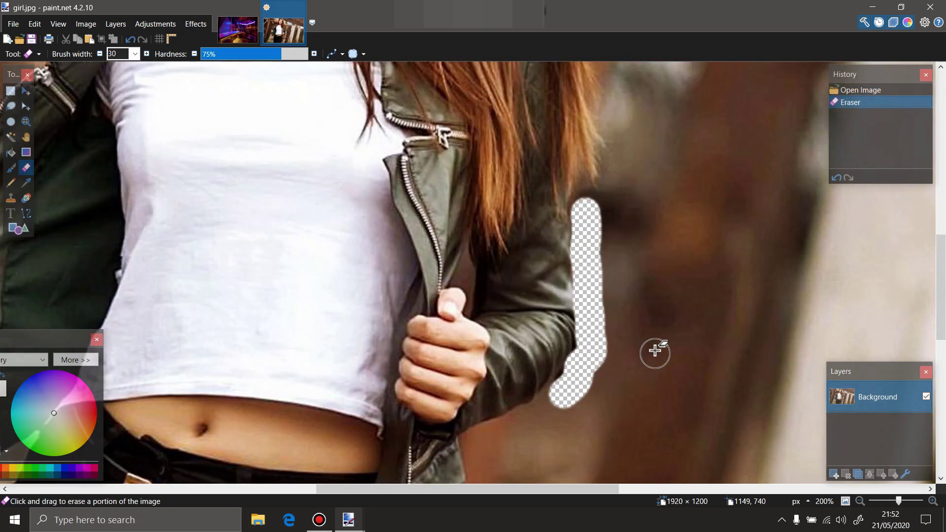
{"action": "scroll", "coordinate": [569, 249], "scroll_direction": "down", "scroll_amount": 3}
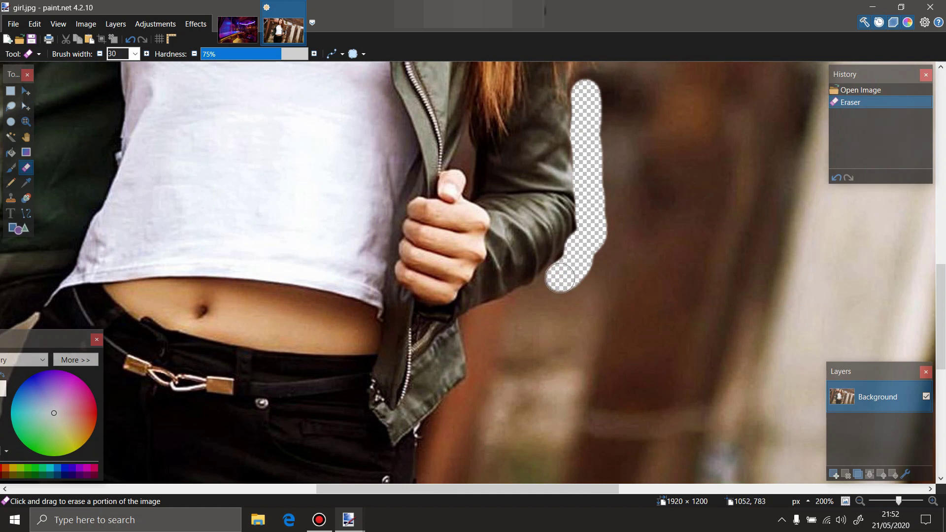
Erase the background past her hand and along the edge of her jeans.
{"action": "mouse_move", "coordinate": [551, 283]}
{"action": "left_mouse_down"}
{"action": "mouse_move", "coordinate": [480, 320]}
{"action": "mouse_move", "coordinate": [481, 370]}
{"action": "left_mouse_up"}
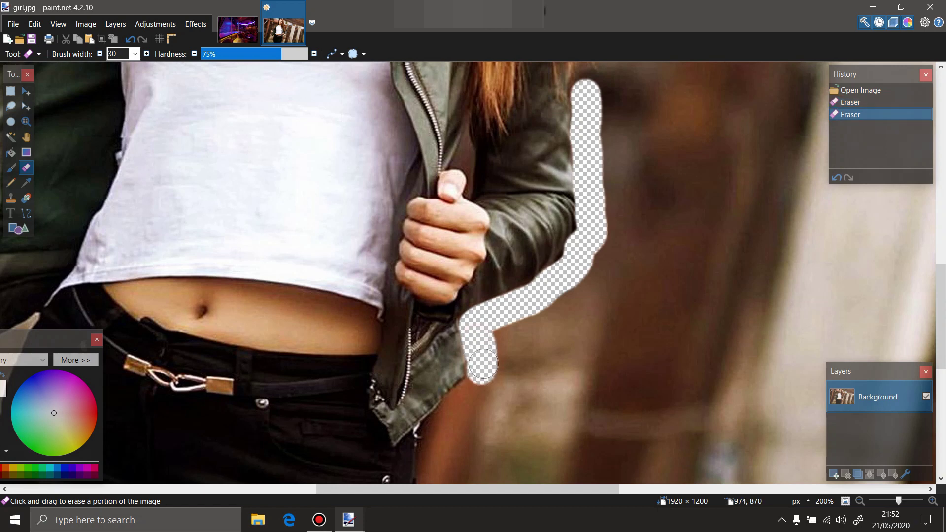
{"action": "left_click", "coordinate": [483, 365]}
{"action": "scroll", "coordinate": [483, 364], "scroll_direction": "down", "scroll_amount": 3}
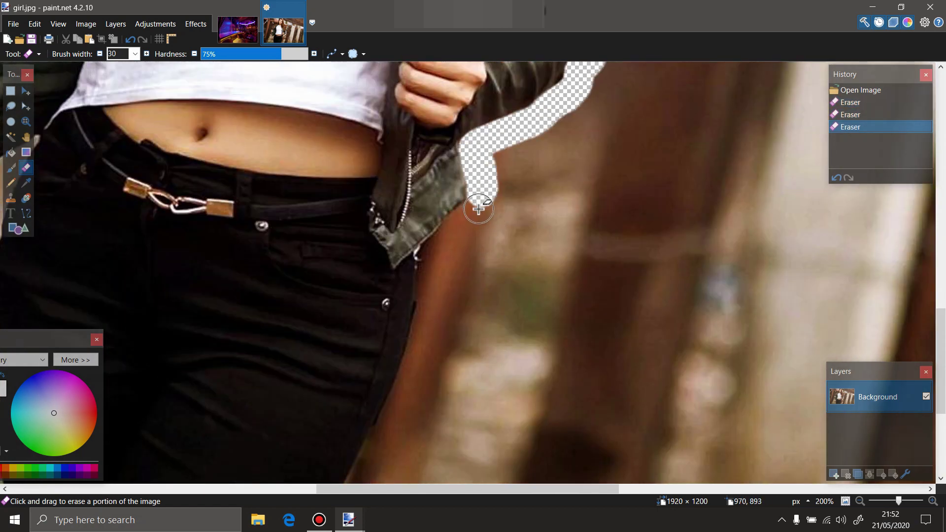
{"action": "mouse_move", "coordinate": [462, 219]}
{"action": "left_mouse_down"}
{"action": "mouse_move", "coordinate": [438, 254]}
{"action": "mouse_move", "coordinate": [413, 384]}
{"action": "mouse_move", "coordinate": [390, 441]}
{"action": "left_mouse_up"}
{"action": "scroll", "coordinate": [394, 407], "scroll_direction": "down", "scroll_amount": 5}
{"action": "mouse_move", "coordinate": [389, 220]}
{"action": "left_mouse_down"}
{"action": "mouse_move", "coordinate": [379, 261]}
{"action": "mouse_move", "coordinate": [389, 274]}
{"action": "left_mouse_up"}
{"action": "scroll", "coordinate": [390, 273], "scroll_direction": "up", "scroll_amount": 5}
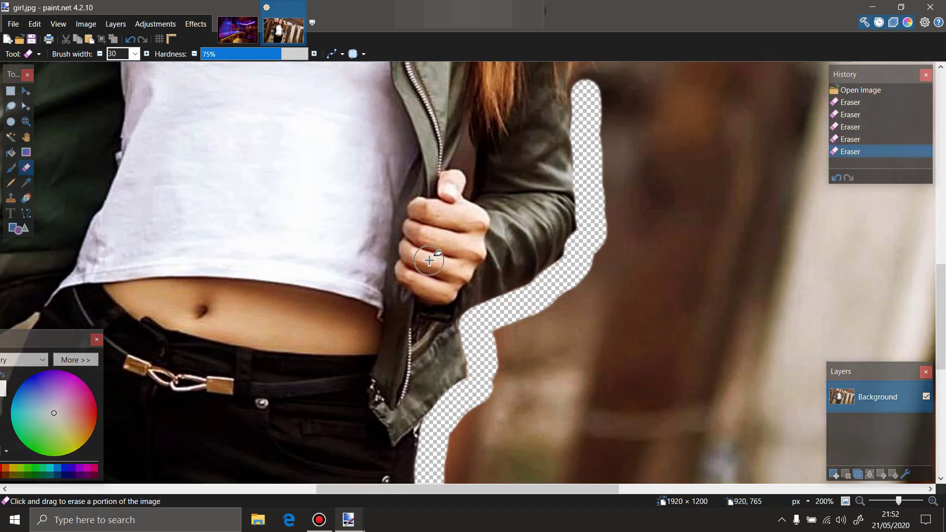
{"action": "scroll", "coordinate": [493, 320], "scroll_direction": "up", "scroll_amount": 5}
{"action": "mouse_move", "coordinate": [603, 379]}
{"action": "left_mouse_down"}
{"action": "mouse_move", "coordinate": [611, 345]}
{"action": "mouse_move", "coordinate": [587, 195]}
{"action": "mouse_move", "coordinate": [541, 87]}
{"action": "left_mouse_up"}
{"action": "scroll", "coordinate": [541, 381], "scroll_direction": "up", "scroll_amount": 5}
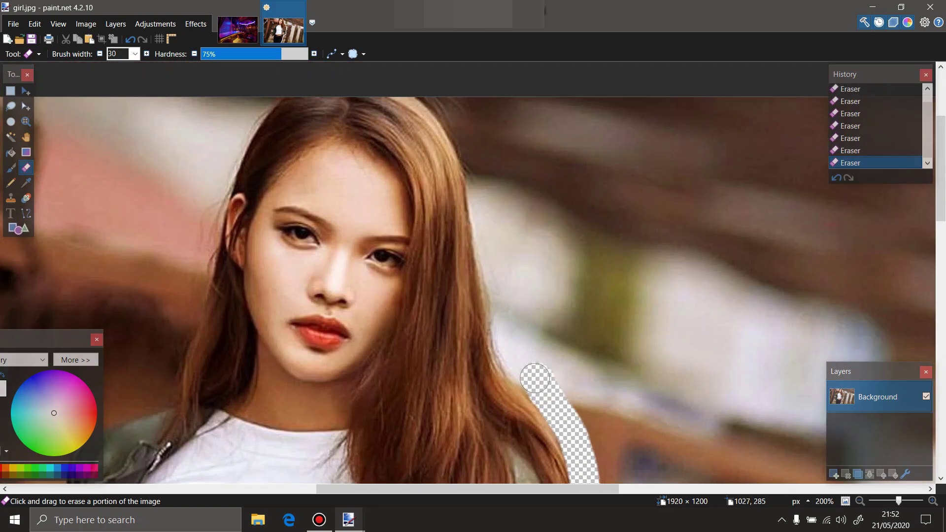
Erase the background around her hair, head and other shoulder down her jacket.
{"action": "mouse_move", "coordinate": [535, 378]}
{"action": "left_mouse_down"}
{"action": "mouse_move", "coordinate": [443, 108]}
{"action": "mouse_move", "coordinate": [264, 88]}
{"action": "mouse_move", "coordinate": [237, 117]}
{"action": "mouse_move", "coordinate": [166, 390]}
{"action": "left_mouse_up"}
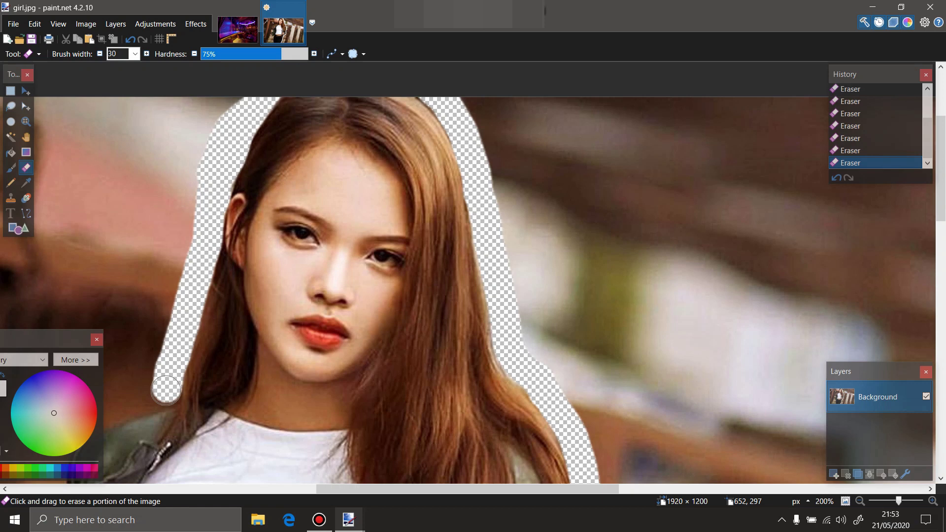
{"action": "scroll", "coordinate": [306, 489], "scroll_direction": "left", "scroll_amount": 10}
{"action": "scroll", "coordinate": [307, 489], "scroll_direction": "down", "scroll_amount": 5}
{"action": "mouse_move", "coordinate": [578, 160]}
{"action": "left_mouse_down"}
{"action": "mouse_move", "coordinate": [466, 215]}
{"action": "mouse_move", "coordinate": [486, 257]}
{"action": "mouse_move", "coordinate": [468, 286]}
{"action": "mouse_move", "coordinate": [402, 345]}
{"action": "left_mouse_up"}
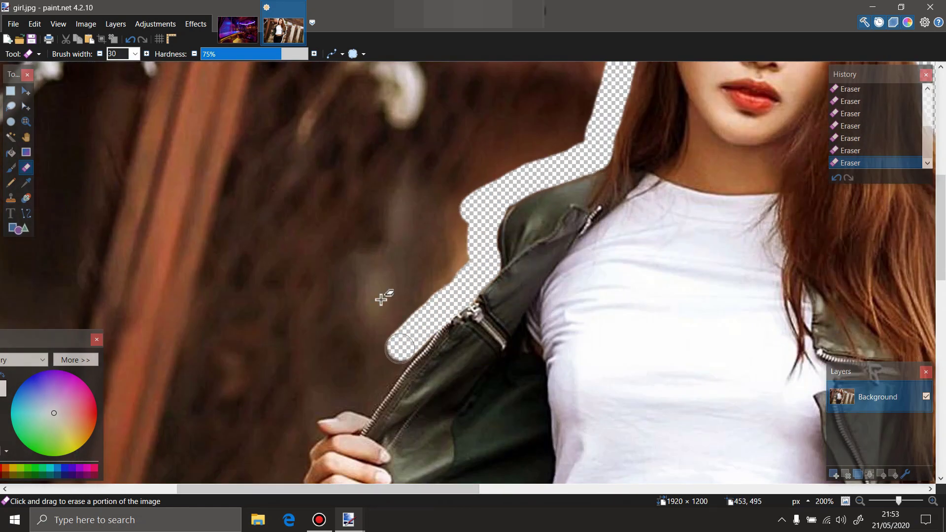
{"action": "scroll", "coordinate": [414, 94], "scroll_direction": "down", "scroll_amount": 5}
{"action": "mouse_move", "coordinate": [423, 90]}
{"action": "left_mouse_down"}
{"action": "mouse_move", "coordinate": [370, 163]}
{"action": "mouse_move", "coordinate": [325, 170]}
{"action": "mouse_move", "coordinate": [298, 313]}
{"action": "left_mouse_up"}
{"action": "scroll", "coordinate": [318, 252], "scroll_direction": "down", "scroll_amount": 1}
{"action": "mouse_move", "coordinate": [317, 253]}
{"action": "left_mouse_down"}
{"action": "mouse_move", "coordinate": [301, 365]}
{"action": "mouse_move", "coordinate": [345, 404]}
{"action": "left_mouse_up"}
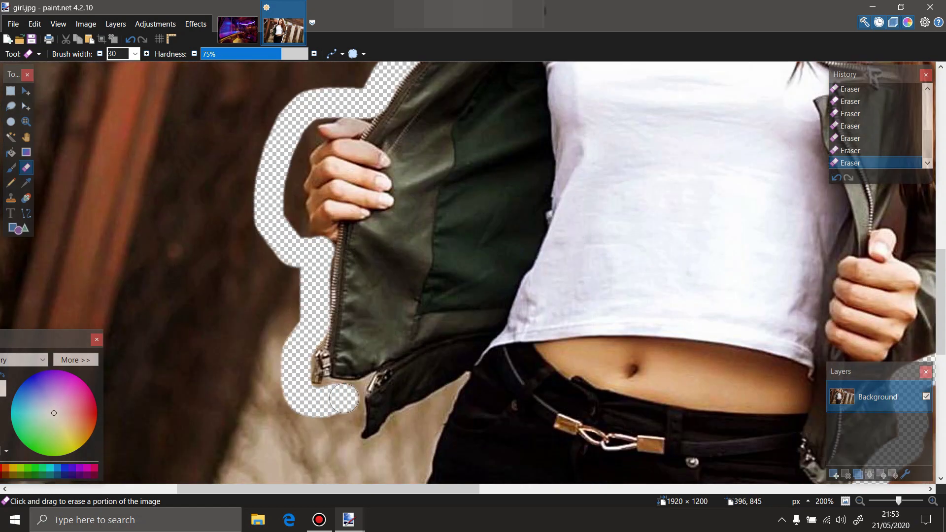
{"action": "scroll", "coordinate": [345, 404], "scroll_direction": "down", "scroll_amount": 3}
{"action": "mouse_move", "coordinate": [348, 224]}
{"action": "left_mouse_down"}
{"action": "mouse_move", "coordinate": [358, 279]}
{"action": "mouse_move", "coordinate": [429, 237]}
{"action": "mouse_move", "coordinate": [412, 268]}
{"action": "left_mouse_up"}
{"action": "scroll", "coordinate": [412, 268], "scroll_direction": "down", "scroll_amount": 3}
{"action": "left_click_drag", "start_coordinate": [409, 98], "coordinate": [417, 338]}
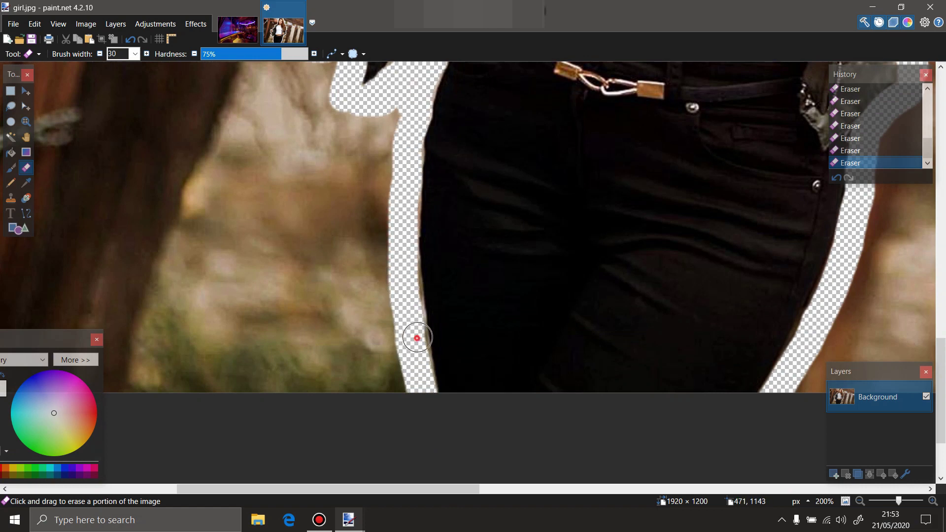
Undo the last erase stroke, then redo it.
{"action": "left_click", "coordinate": [131, 40]}
{"action": "left_click", "coordinate": [416, 356]}
{"action": "scroll", "coordinate": [387, 164], "scroll_direction": "up", "scroll_amount": 4}
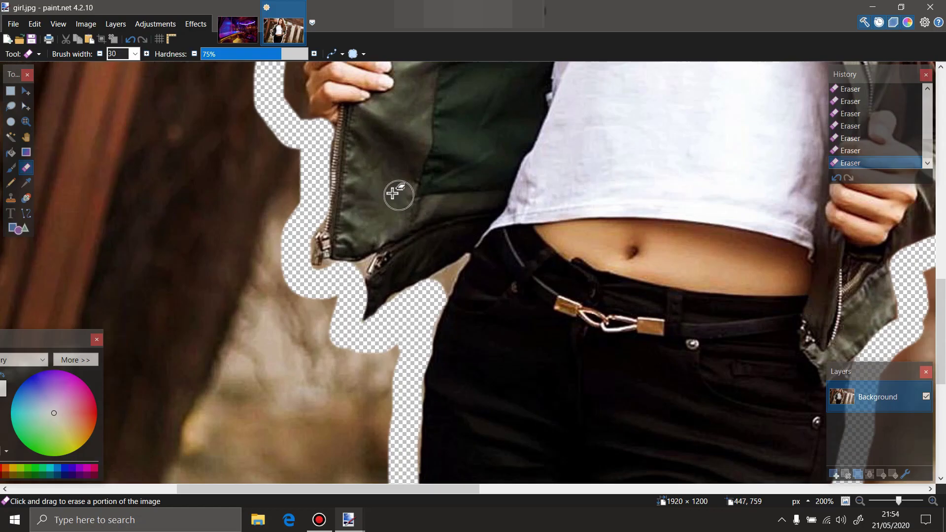
Shrink the eraser brush width to 5.
{"action": "left_click", "coordinate": [135, 54]}
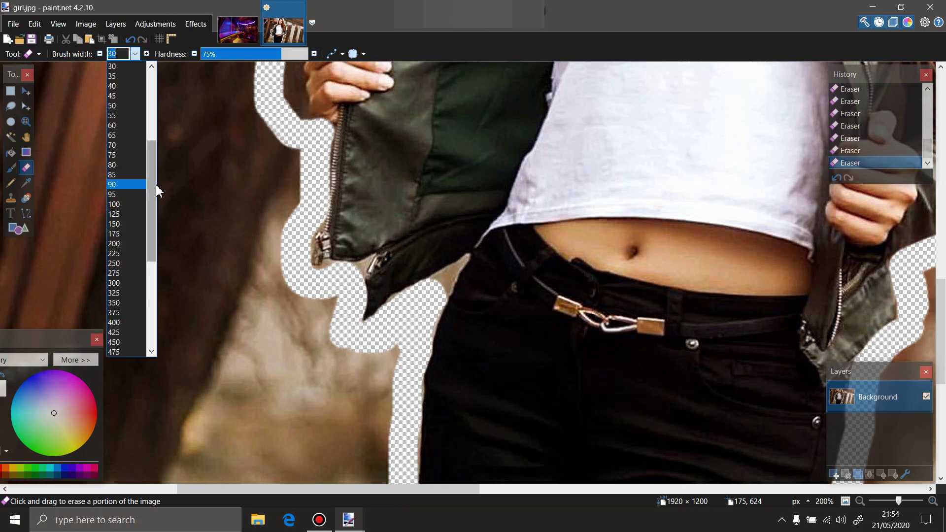
{"action": "scroll", "coordinate": [155, 162], "scroll_direction": "up", "scroll_amount": 3}
{"action": "scroll", "coordinate": [153, 137], "scroll_direction": "up", "scroll_amount": 3}
{"action": "key", "text": "Escape"}
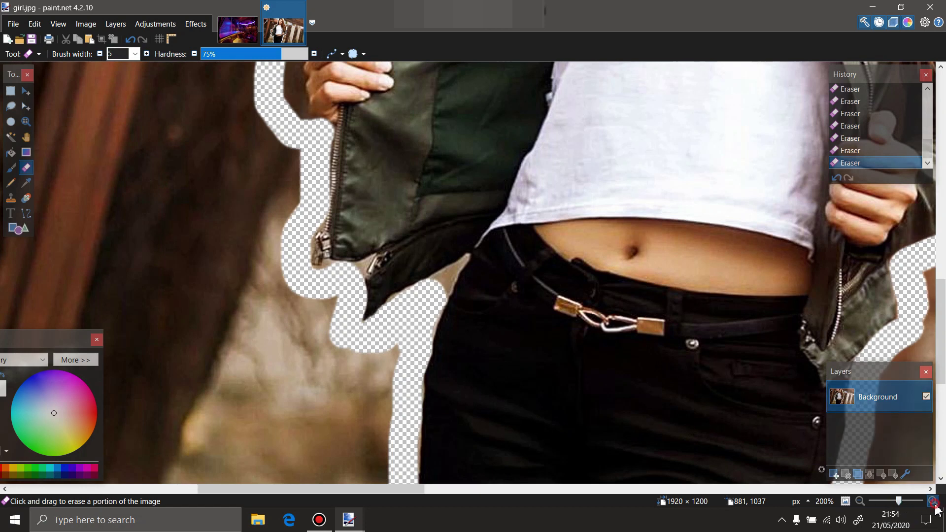
{"action": "scroll", "coordinate": [548, 291], "scroll_direction": "up", "scroll_amount": 6}
{"action": "scroll", "coordinate": [333, 324], "scroll_direction": "down", "scroll_amount": 2}
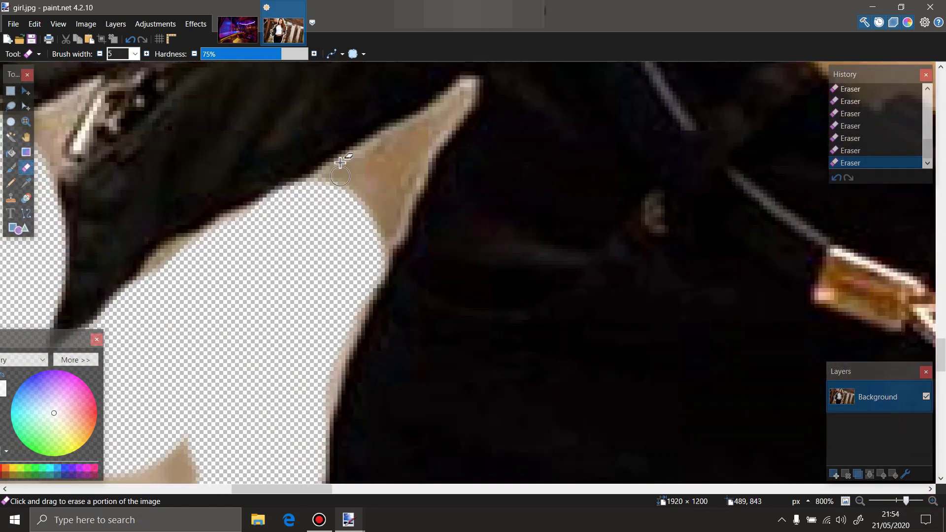
Erase the beige strip and leftover triangle beside the jeans.
{"action": "mouse_move", "coordinate": [313, 187]}
{"action": "left_mouse_down"}
{"action": "mouse_move", "coordinate": [470, 86]}
{"action": "mouse_move", "coordinate": [391, 240]}
{"action": "left_mouse_up"}
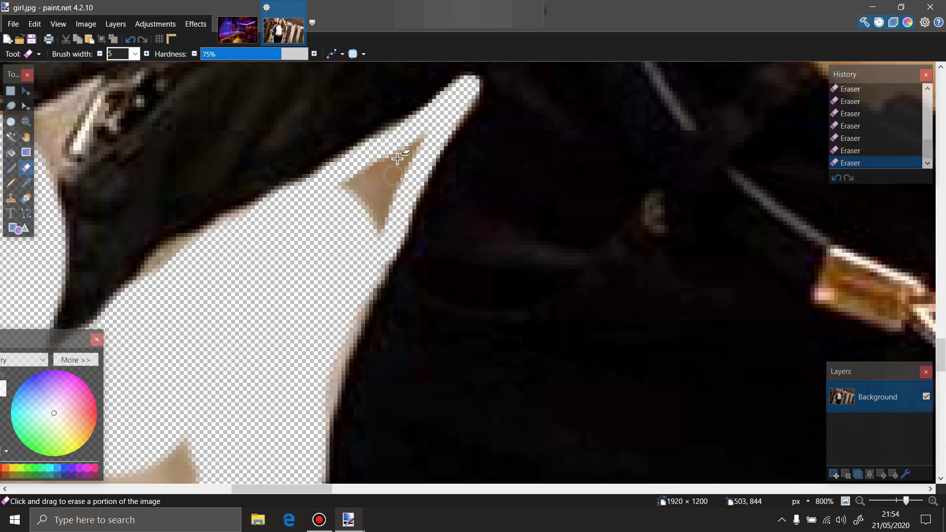
{"action": "mouse_move", "coordinate": [419, 133]}
{"action": "left_mouse_down"}
{"action": "mouse_move", "coordinate": [387, 180]}
{"action": "mouse_move", "coordinate": [327, 190]}
{"action": "mouse_move", "coordinate": [345, 197]}
{"action": "mouse_move", "coordinate": [228, 272]}
{"action": "left_mouse_up"}
{"action": "scroll", "coordinate": [542, 296], "scroll_direction": "up", "scroll_amount": 2}
{"action": "scroll", "coordinate": [543, 296], "scroll_direction": "left", "scroll_amount": 10}
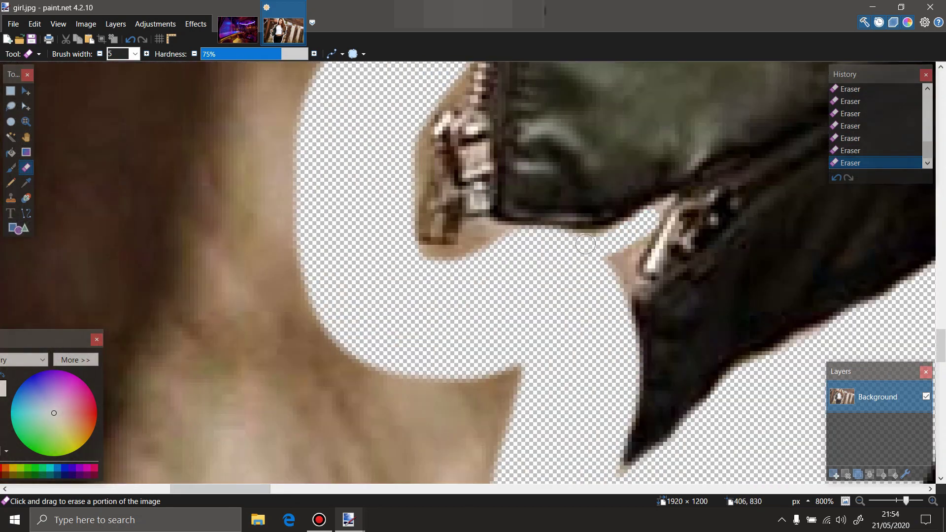
{"action": "scroll", "coordinate": [458, 246], "scroll_direction": "up", "scroll_amount": 3}
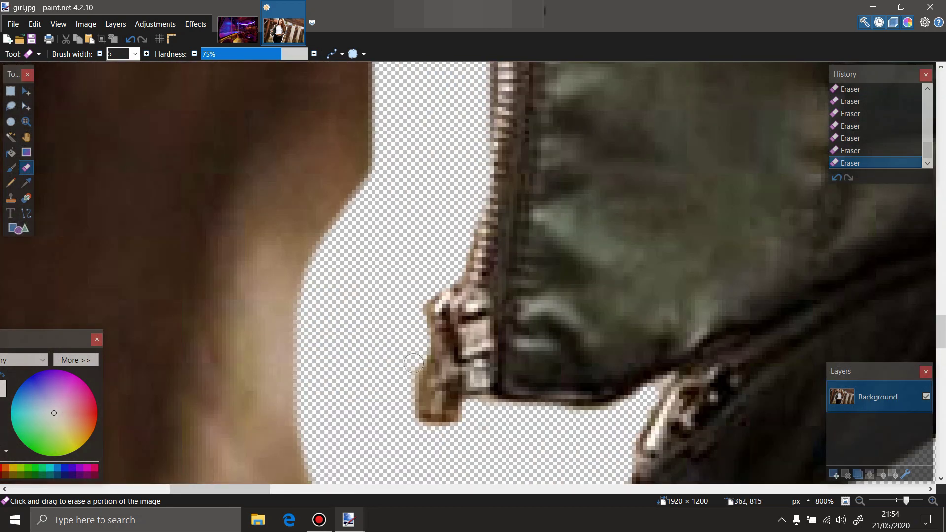
{"action": "scroll", "coordinate": [416, 315], "scroll_direction": "up", "scroll_amount": 5}
{"action": "scroll", "coordinate": [416, 268], "scroll_direction": "down", "scroll_amount": 1}
Erase the brown strip left beside her hand.
{"action": "mouse_move", "coordinate": [374, 185]}
{"action": "left_mouse_down"}
{"action": "mouse_move", "coordinate": [394, 365]}
{"action": "mouse_move", "coordinate": [369, 348]}
{"action": "left_mouse_up"}
{"action": "scroll", "coordinate": [619, 161], "scroll_direction": "up", "scroll_amount": 4}
{"action": "scroll", "coordinate": [365, 173], "scroll_direction": "down", "scroll_amount": 1}
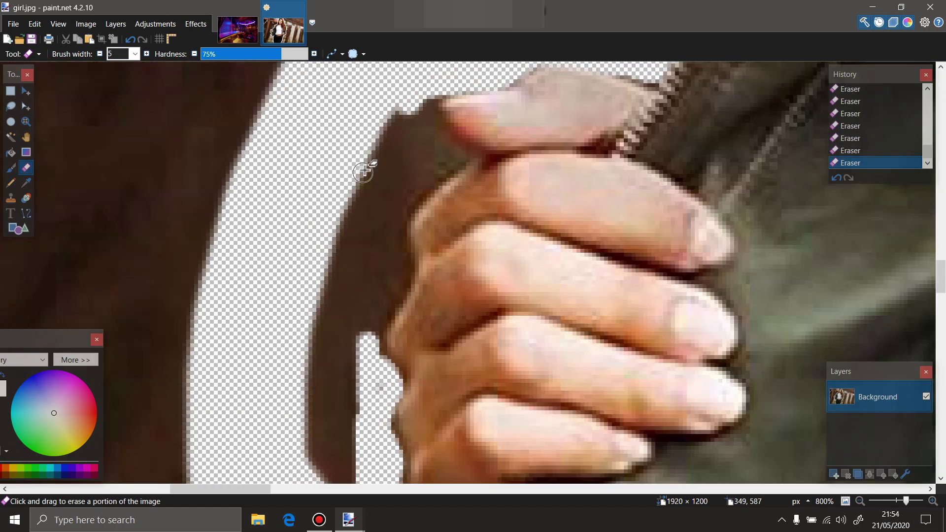
{"action": "mouse_move", "coordinate": [458, 158]}
{"action": "left_mouse_down"}
{"action": "mouse_move", "coordinate": [421, 99]}
{"action": "mouse_move", "coordinate": [375, 340]}
{"action": "left_mouse_up"}
{"action": "left_click_drag", "start_coordinate": [389, 280], "coordinate": [404, 109]}
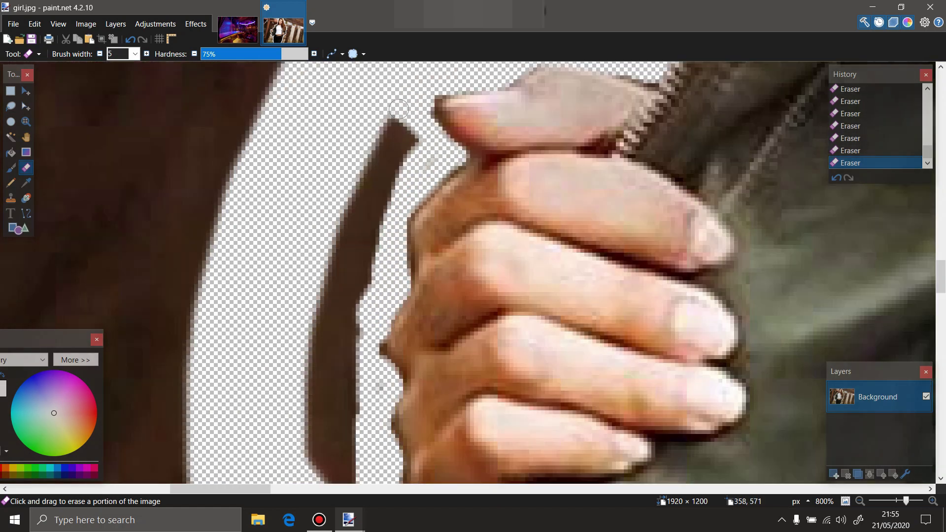
{"action": "scroll", "coordinate": [394, 147], "scroll_direction": "up", "scroll_amount": 1}
Switch to a medium eraser size and erase the brown spike beside her hand.
{"action": "left_click", "coordinate": [136, 54]}
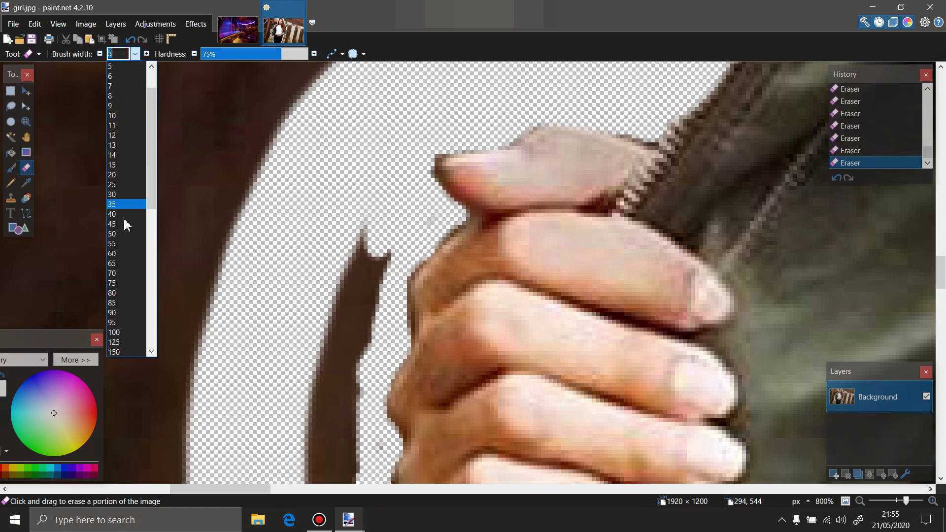
{"action": "left_click", "coordinate": [123, 158]}
{"action": "left_click", "coordinate": [135, 54]}
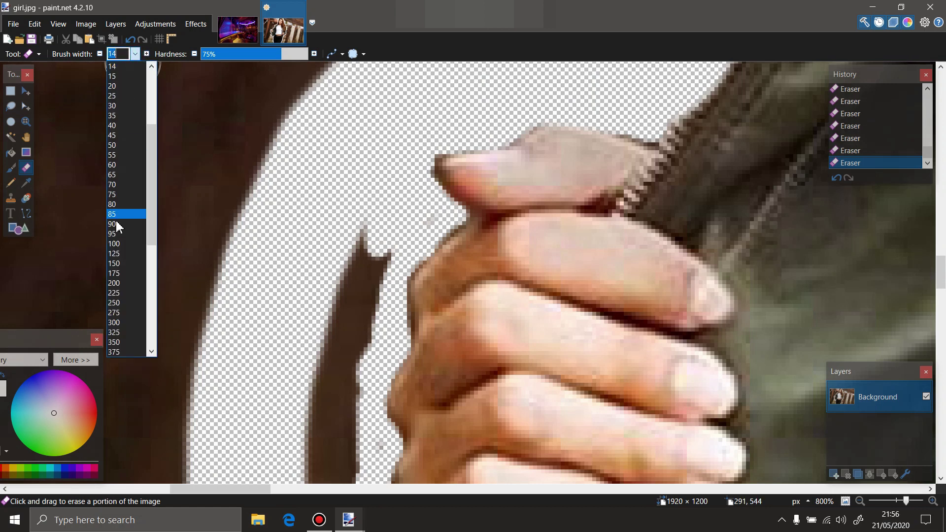
{"action": "left_click", "coordinate": [118, 117]}
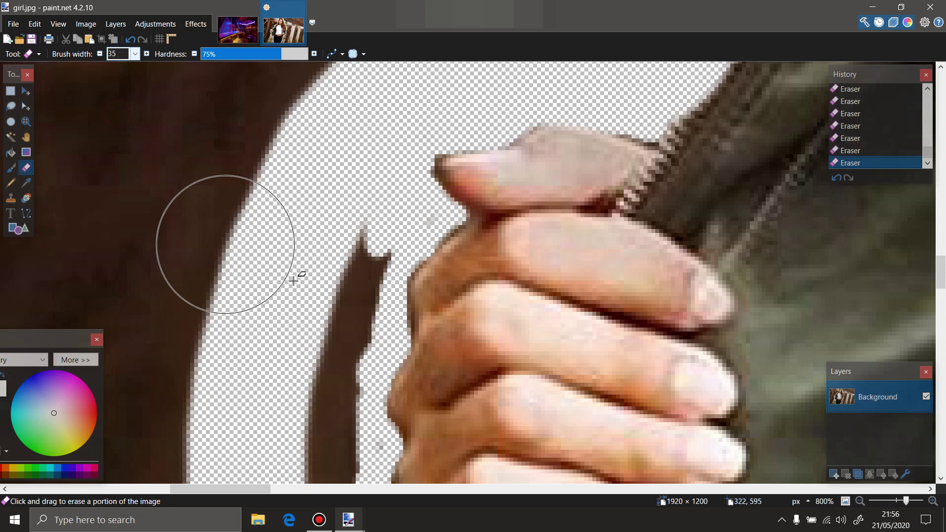
{"action": "scroll", "coordinate": [257, 207], "scroll_direction": "down", "scroll_amount": 1}
{"action": "mouse_move", "coordinate": [311, 178]}
{"action": "left_mouse_down"}
{"action": "mouse_move", "coordinate": [326, 172]}
{"action": "mouse_move", "coordinate": [306, 264]}
{"action": "left_mouse_up"}
{"action": "scroll", "coordinate": [296, 236], "scroll_direction": "down", "scroll_amount": 2}
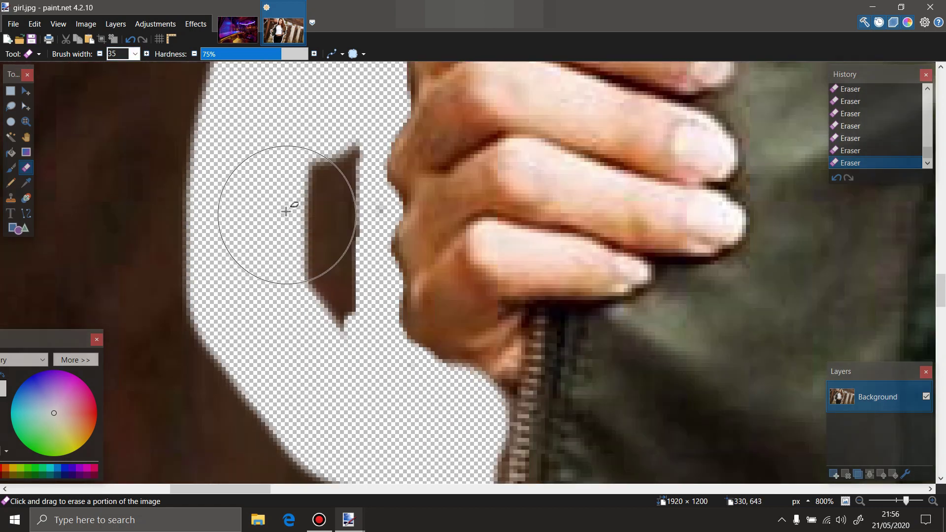
{"action": "mouse_move", "coordinate": [286, 207]}
{"action": "left_mouse_down"}
{"action": "mouse_move", "coordinate": [298, 131]}
{"action": "mouse_move", "coordinate": [286, 291]}
{"action": "mouse_move", "coordinate": [312, 207]}
{"action": "left_mouse_up"}
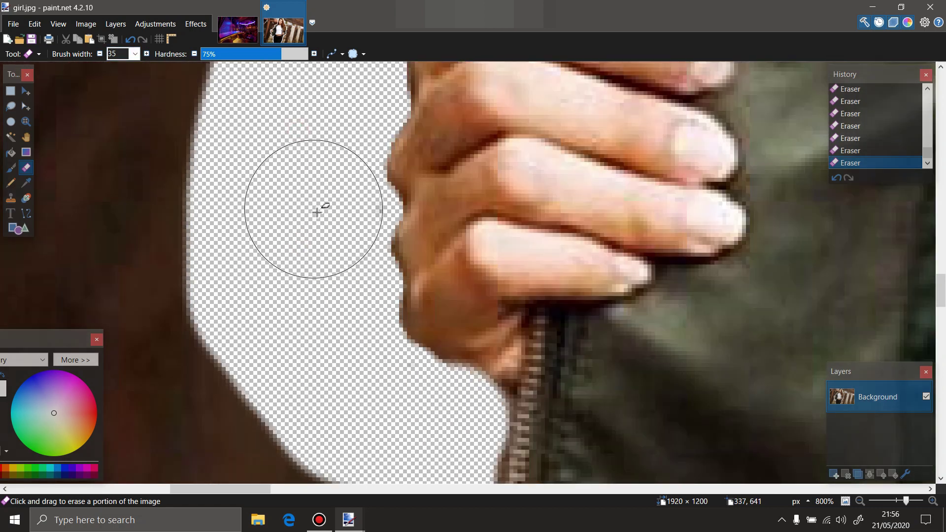
Zoom out, set the eraser to width 250 at 100% hardness, and clear beside her hair.
{"action": "left_click", "coordinate": [932, 503]}
{"action": "left_click", "coordinate": [859, 501]}
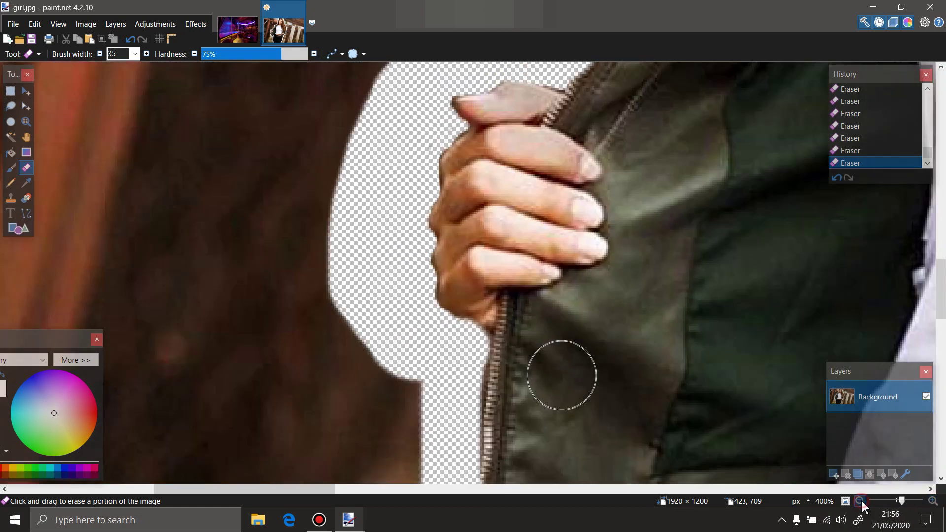
{"action": "left_click", "coordinate": [860, 502]}
{"action": "left_click", "coordinate": [860, 501]}
{"action": "left_click", "coordinate": [860, 501]}
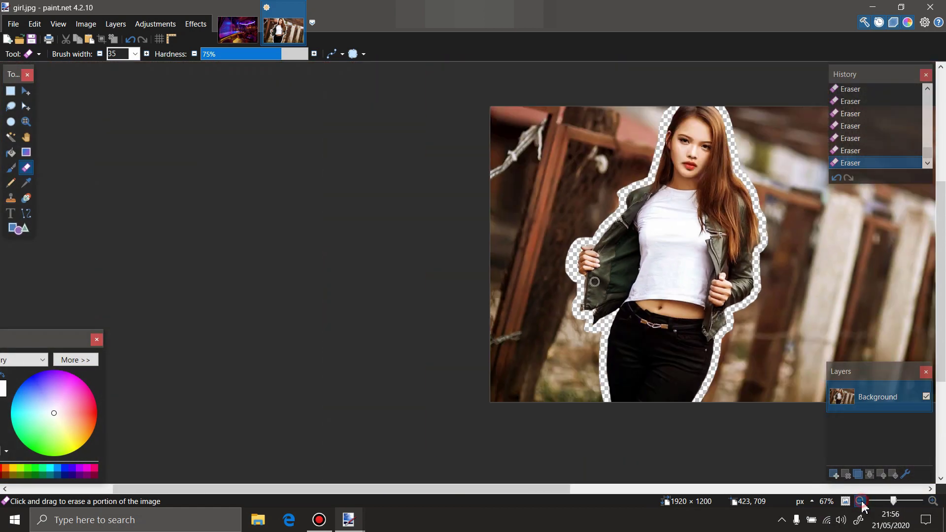
{"action": "left_click", "coordinate": [860, 501]}
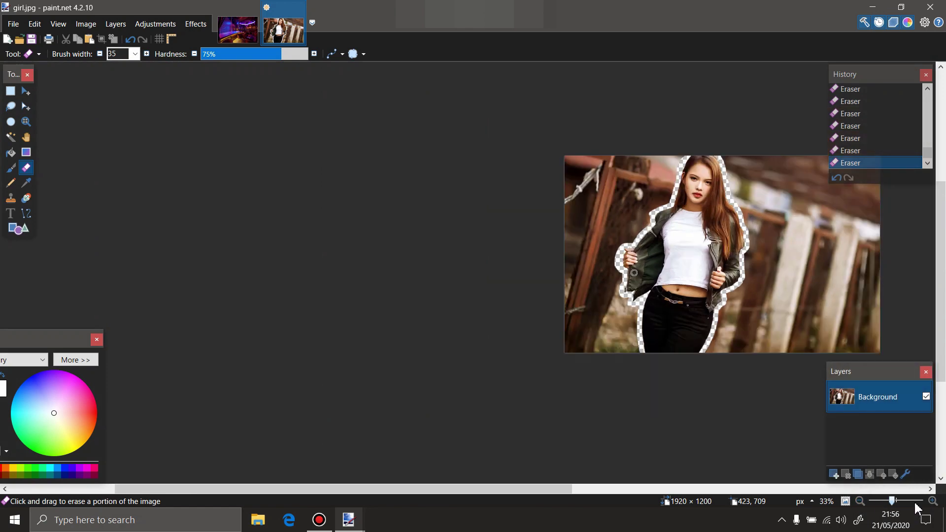
{"action": "left_click", "coordinate": [933, 502]}
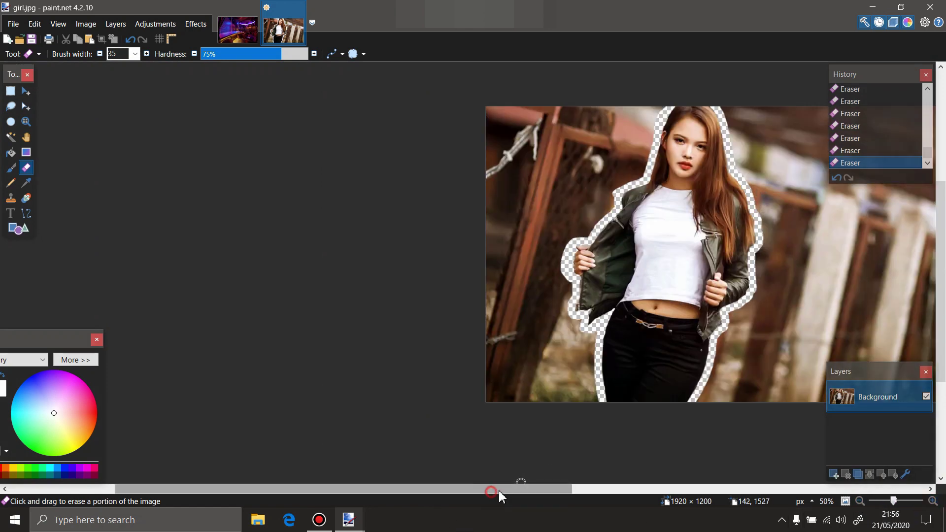
{"action": "left_click_drag", "start_coordinate": [500, 489], "coordinate": [588, 490]}
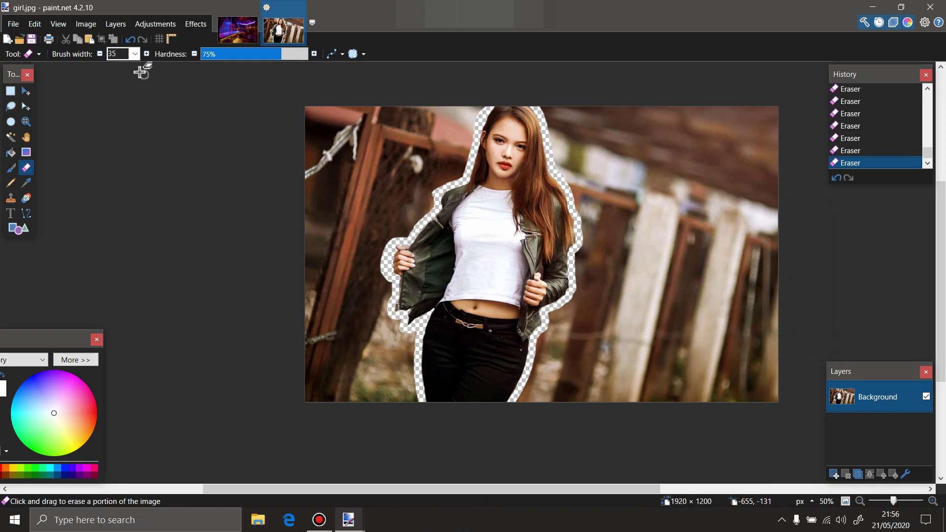
{"action": "left_click", "coordinate": [135, 53]}
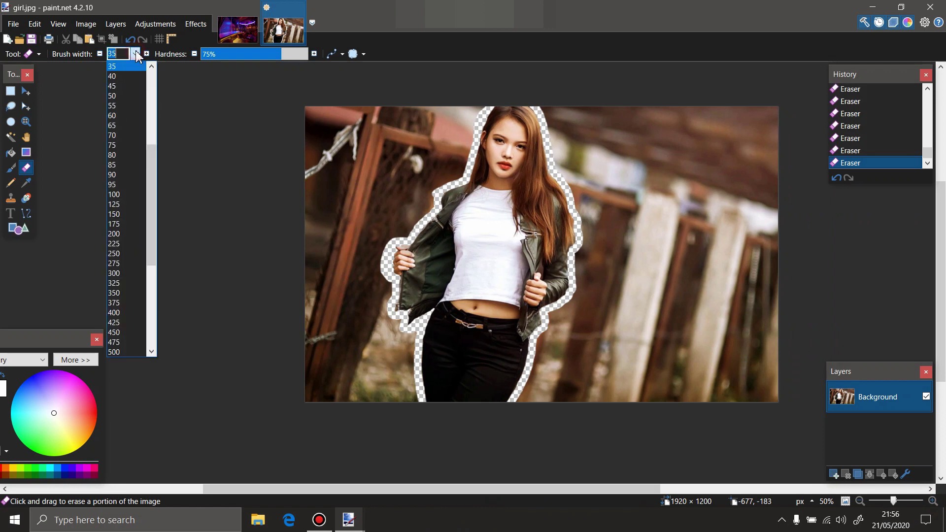
{"action": "left_click", "coordinate": [119, 254]}
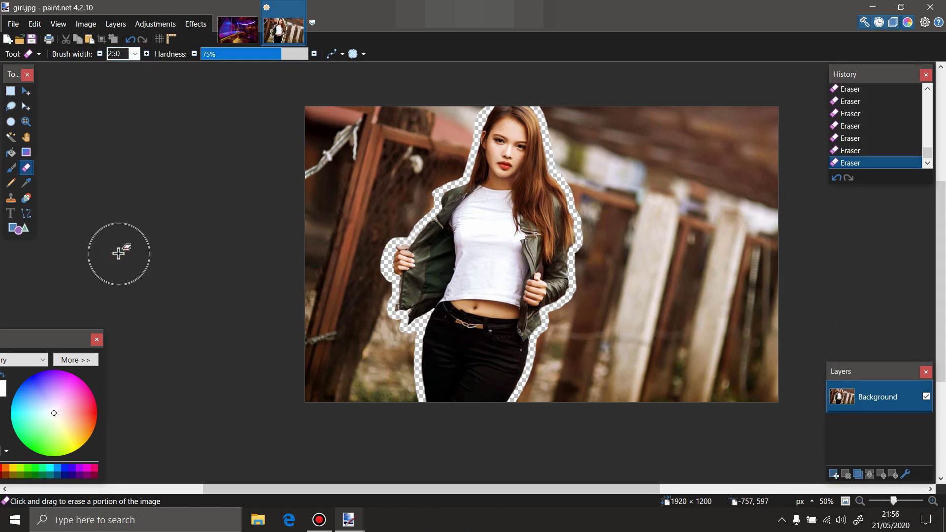
{"action": "left_click", "coordinate": [446, 107]}
{"action": "left_click_drag", "start_coordinate": [446, 107], "coordinate": [443, 132]}
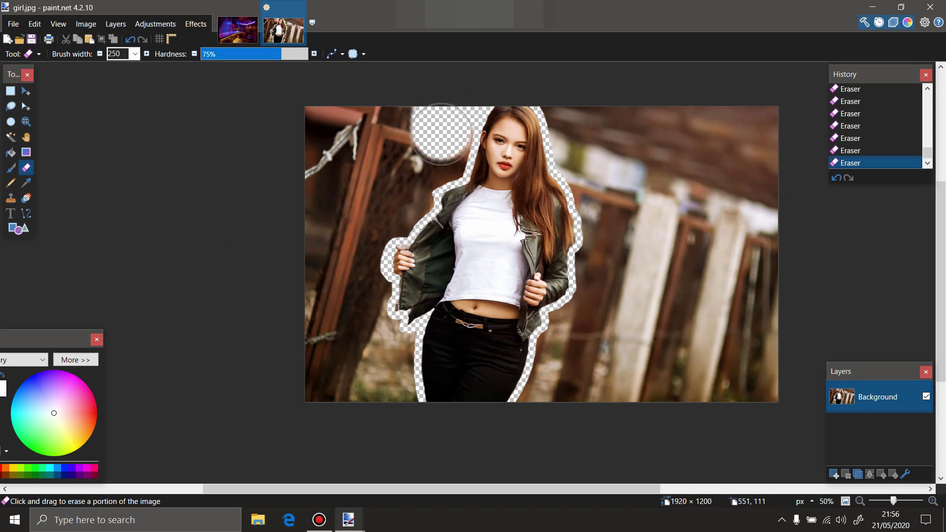
{"action": "left_click_drag", "start_coordinate": [280, 56], "coordinate": [315, 57]}
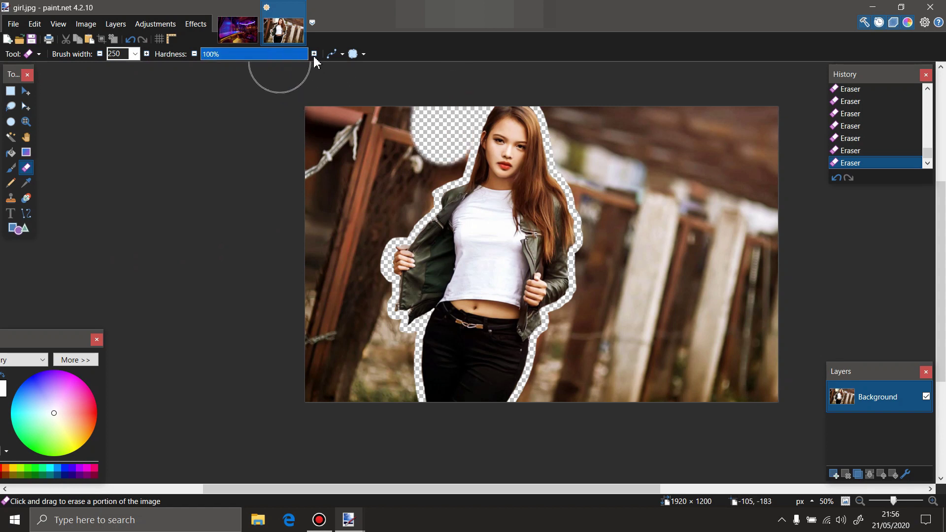
Erase the background left of the woman and at the image's top-left.
{"action": "mouse_move", "coordinate": [422, 106]}
{"action": "left_mouse_down"}
{"action": "mouse_move", "coordinate": [434, 157]}
{"action": "mouse_move", "coordinate": [385, 215]}
{"action": "mouse_move", "coordinate": [347, 229]}
{"action": "mouse_move", "coordinate": [364, 302]}
{"action": "mouse_move", "coordinate": [361, 291]}
{"action": "mouse_move", "coordinate": [358, 311]}
{"action": "mouse_move", "coordinate": [374, 341]}
{"action": "mouse_move", "coordinate": [376, 333]}
{"action": "mouse_move", "coordinate": [374, 349]}
{"action": "mouse_move", "coordinate": [376, 339]}
{"action": "mouse_move", "coordinate": [386, 348]}
{"action": "left_mouse_up"}
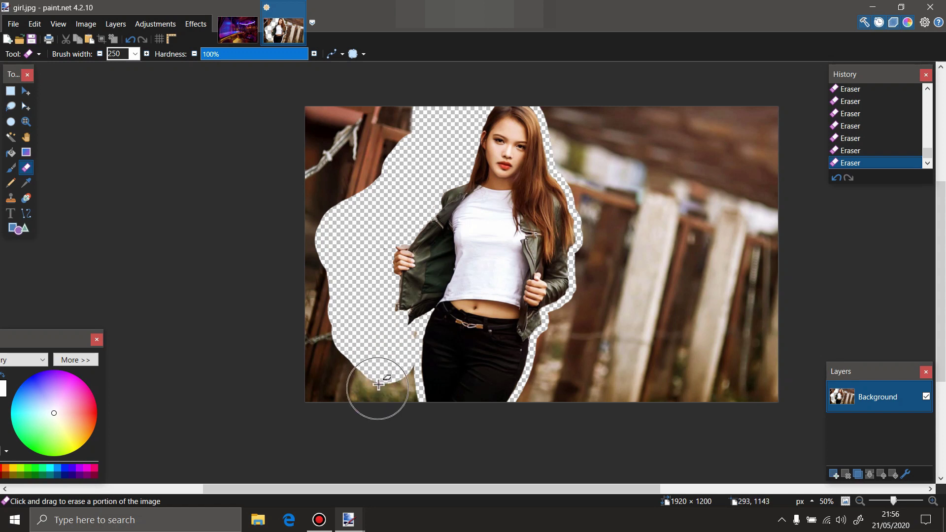
{"action": "scroll", "coordinate": [378, 384], "scroll_direction": "down", "scroll_amount": 2}
{"action": "mouse_move", "coordinate": [380, 308]}
{"action": "left_mouse_down"}
{"action": "mouse_move", "coordinate": [387, 331]}
{"action": "mouse_move", "coordinate": [310, 307]}
{"action": "mouse_move", "coordinate": [317, 191]}
{"action": "left_mouse_up"}
{"action": "scroll", "coordinate": [317, 190], "scroll_direction": "up", "scroll_amount": 7}
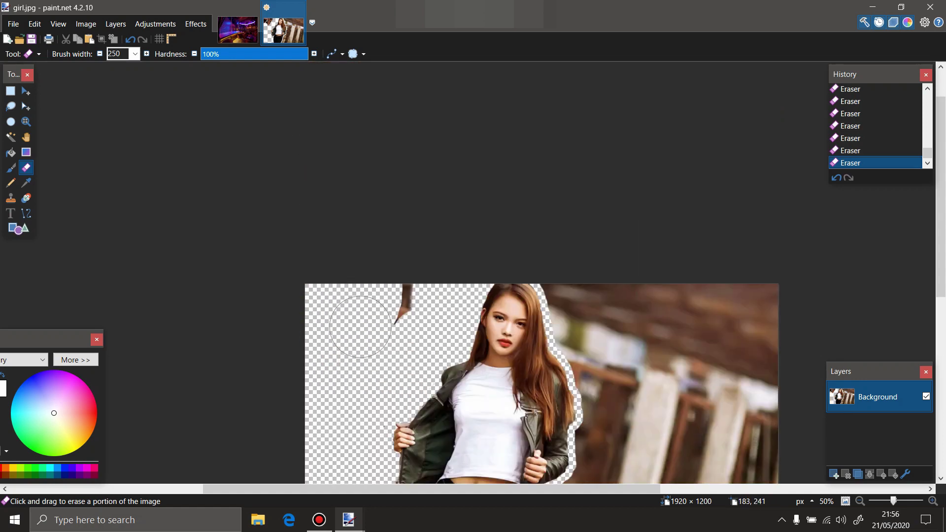
{"action": "left_click_drag", "start_coordinate": [313, 293], "coordinate": [416, 274]}
{"action": "scroll", "coordinate": [629, 199], "scroll_direction": "down", "scroll_amount": 4}
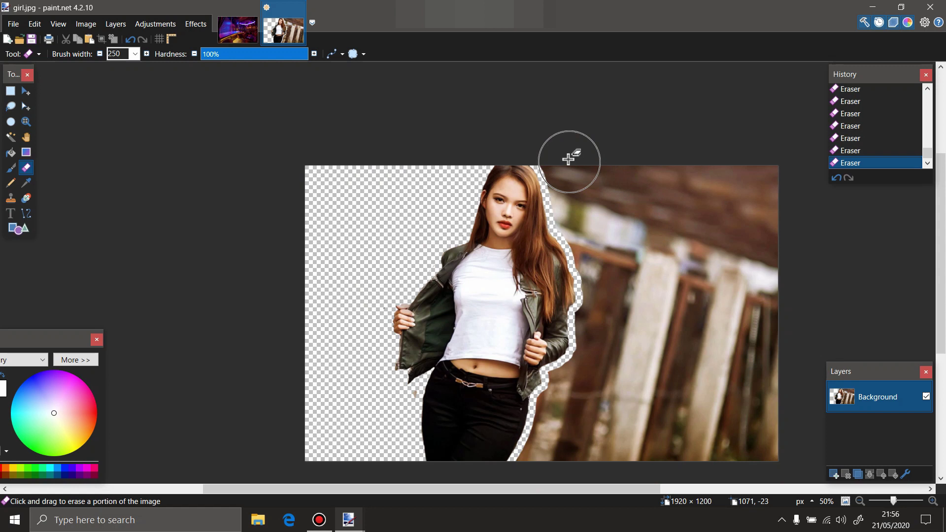
Erase the background right of her hair and arm and across the lower right.
{"action": "mouse_move", "coordinate": [572, 155]}
{"action": "left_mouse_down"}
{"action": "mouse_move", "coordinate": [601, 250]}
{"action": "mouse_move", "coordinate": [601, 334]}
{"action": "left_mouse_up"}
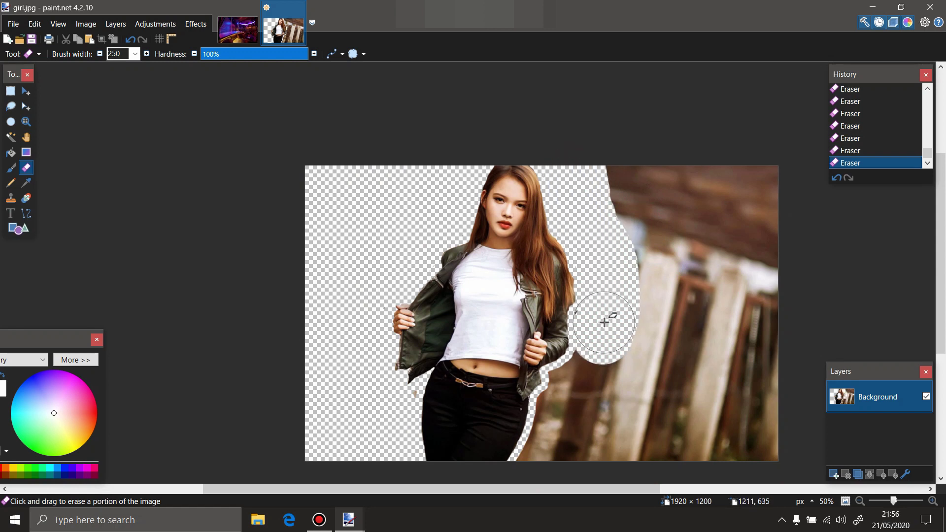
{"action": "scroll", "coordinate": [604, 323], "scroll_direction": "down", "scroll_amount": 4}
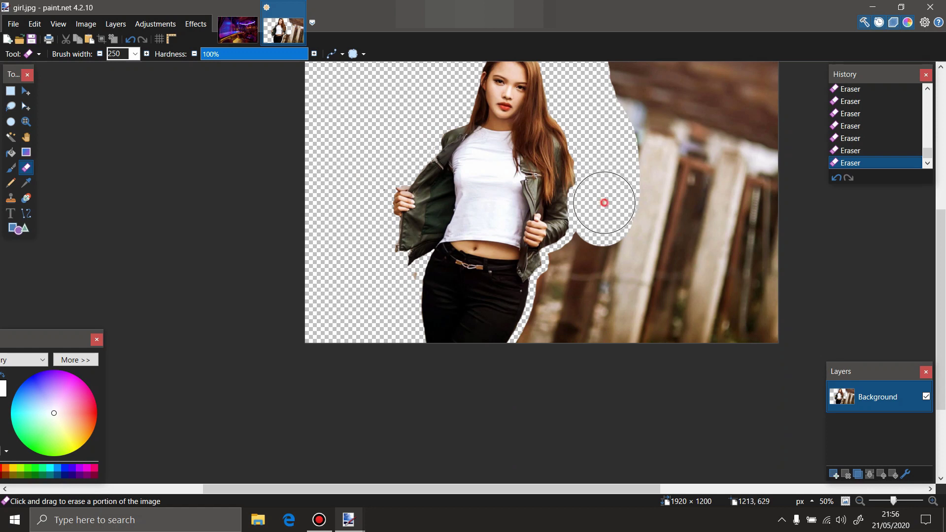
{"action": "mouse_move", "coordinate": [604, 203]}
{"action": "left_mouse_down"}
{"action": "mouse_move", "coordinate": [547, 336]}
{"action": "mouse_move", "coordinate": [750, 169]}
{"action": "mouse_move", "coordinate": [654, 158]}
{"action": "mouse_move", "coordinate": [644, 127]}
{"action": "mouse_move", "coordinate": [650, 73]}
{"action": "mouse_move", "coordinate": [739, 95]}
{"action": "mouse_move", "coordinate": [707, 177]}
{"action": "left_mouse_up"}
{"action": "scroll", "coordinate": [708, 177], "scroll_direction": "up", "scroll_amount": 1}
{"action": "mouse_move", "coordinate": [678, 228]}
{"action": "left_mouse_down"}
{"action": "mouse_move", "coordinate": [629, 249]}
{"action": "mouse_move", "coordinate": [612, 376]}
{"action": "mouse_move", "coordinate": [792, 348]}
{"action": "mouse_move", "coordinate": [781, 217]}
{"action": "mouse_move", "coordinate": [718, 306]}
{"action": "mouse_move", "coordinate": [697, 319]}
{"action": "left_mouse_up"}
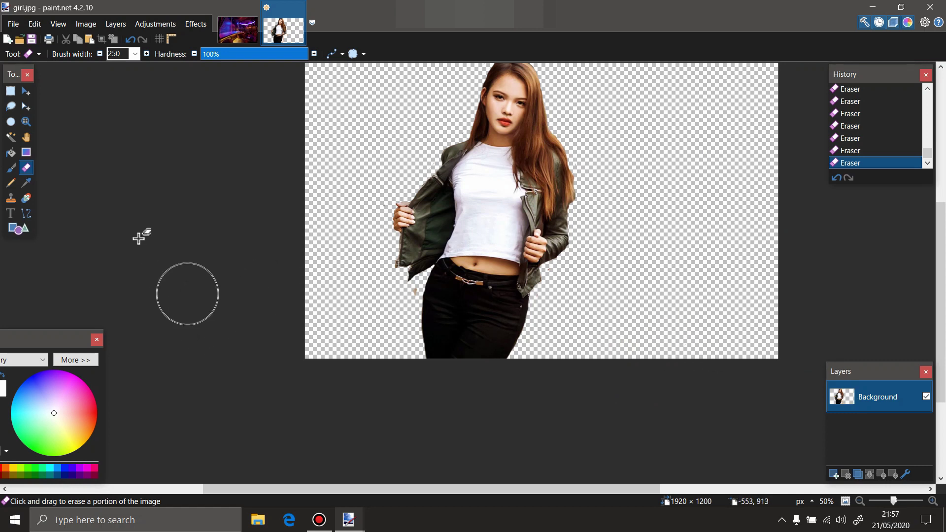
Set the eraser brush width back to 35.
{"action": "left_click", "coordinate": [135, 55]}
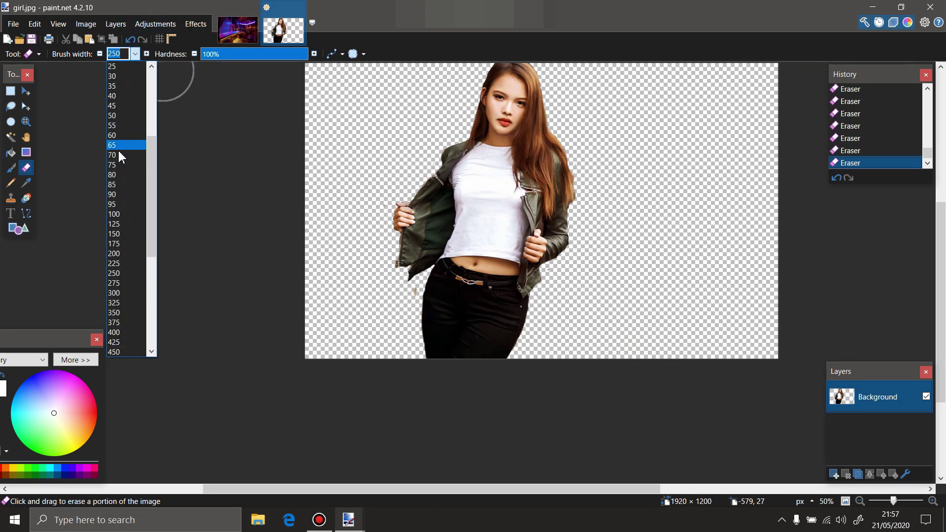
{"action": "left_click", "coordinate": [117, 85]}
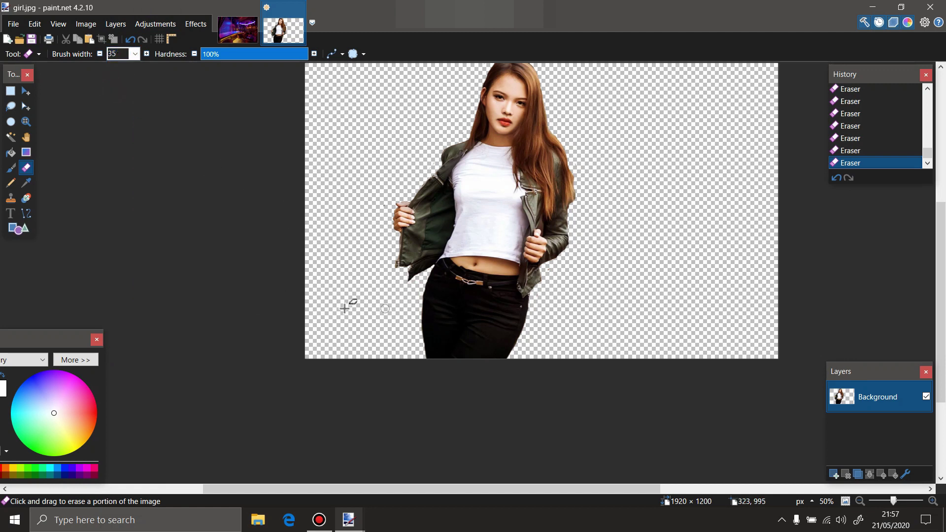
{"action": "scroll", "coordinate": [70, 165], "scroll_direction": "up", "scroll_amount": 2}
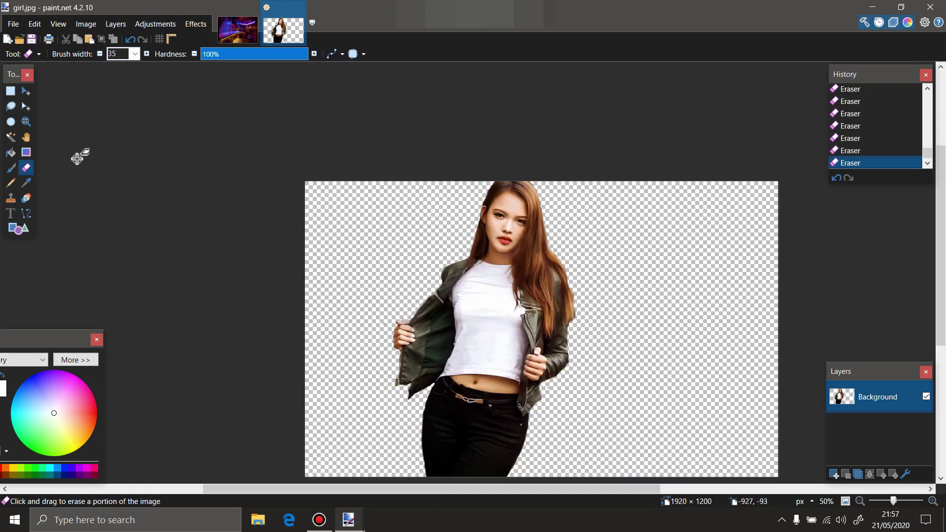
{"action": "scroll", "coordinate": [80, 154], "scroll_direction": "down", "scroll_amount": 1}
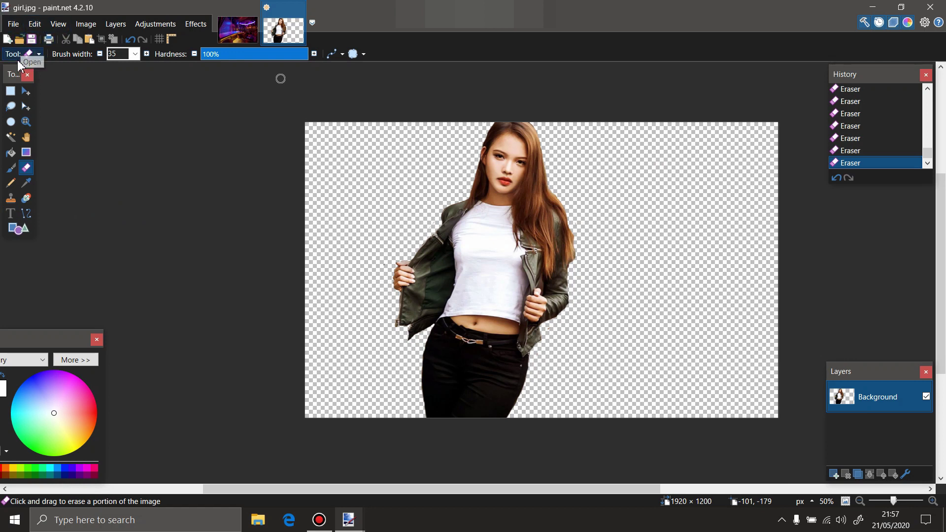
Draw a rectangle selection around the woman and copy it to the clipboard.
{"action": "left_click", "coordinate": [10, 94]}
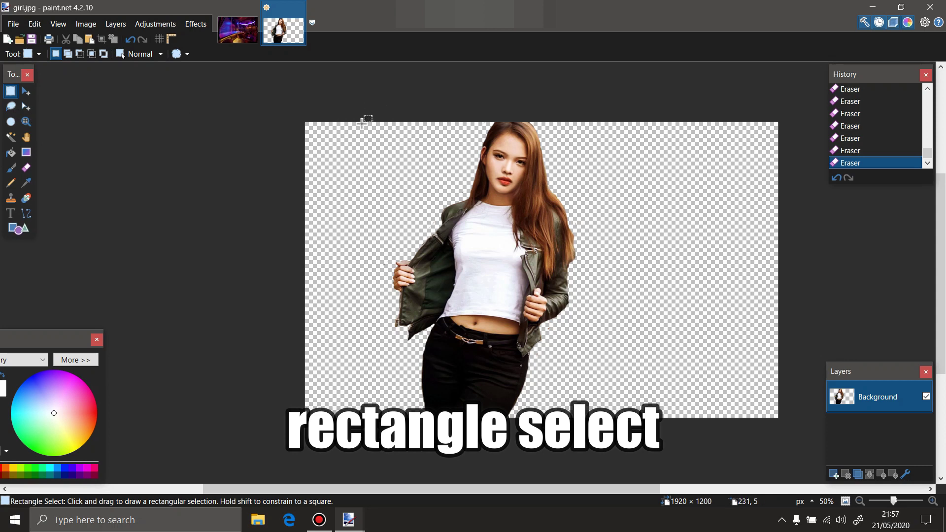
{"action": "left_click_drag", "start_coordinate": [362, 124], "coordinate": [630, 462]}
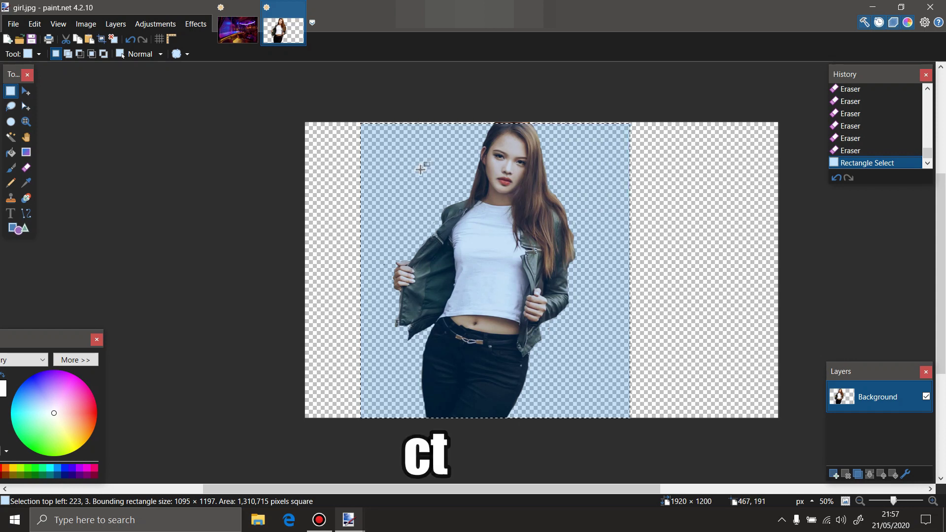
{"action": "key", "text": "ctrl+c"}
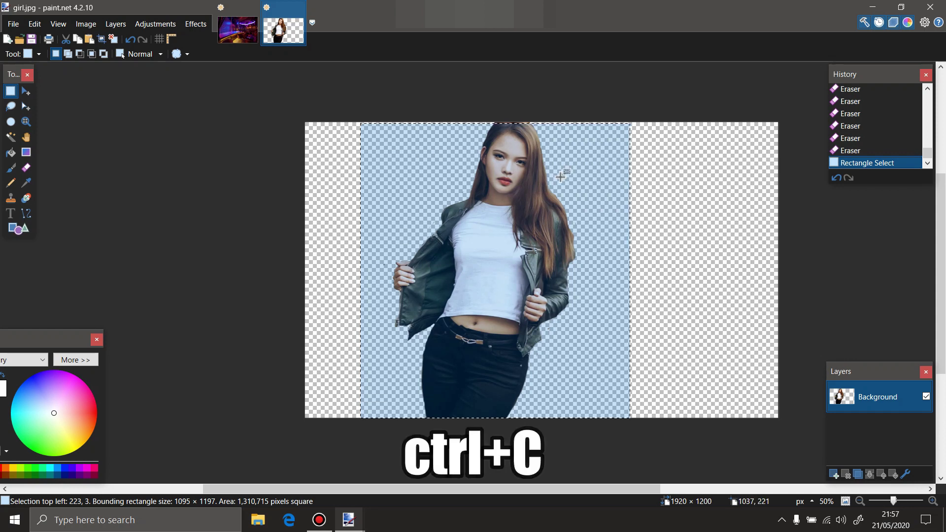
Paste the woman into the nightclub image at its canvas size, shrink her, move her left, and deselect.
{"action": "left_click", "coordinate": [237, 30]}
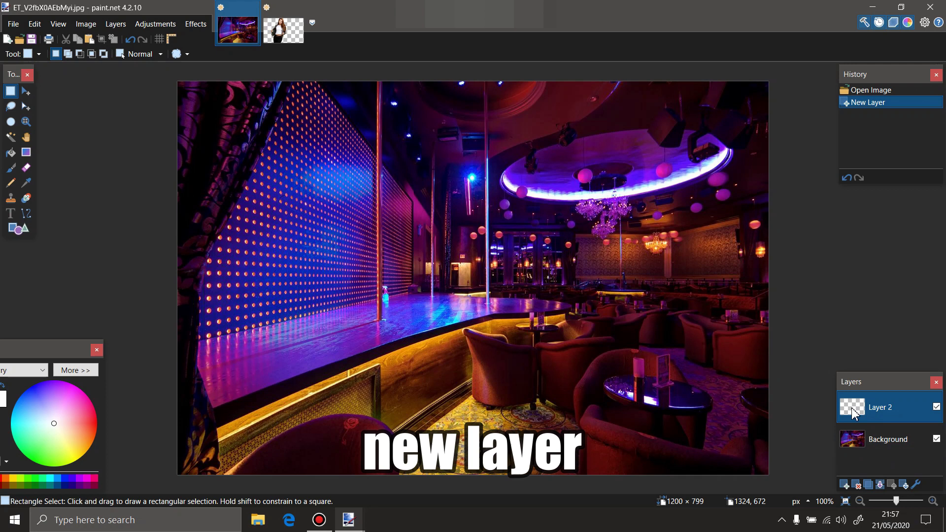
{"action": "key", "text": "ctrl+v"}
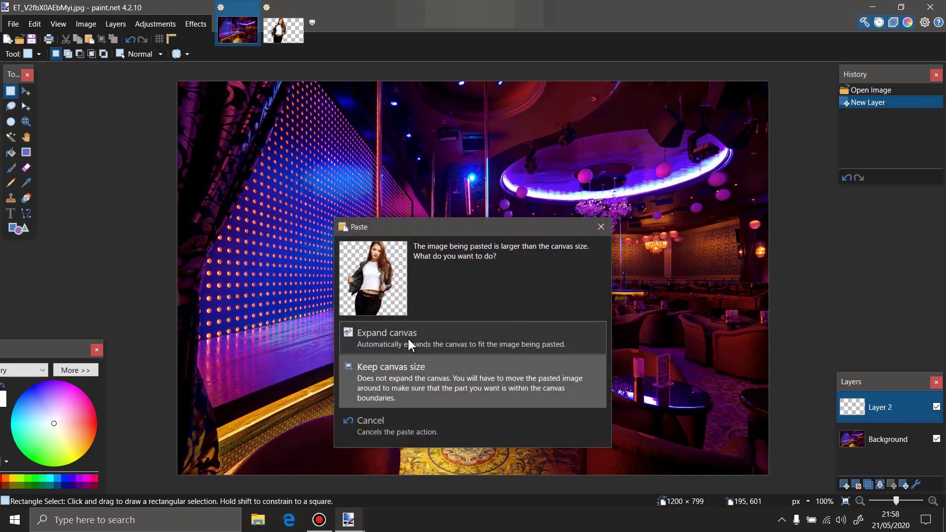
{"action": "left_click", "coordinate": [390, 374]}
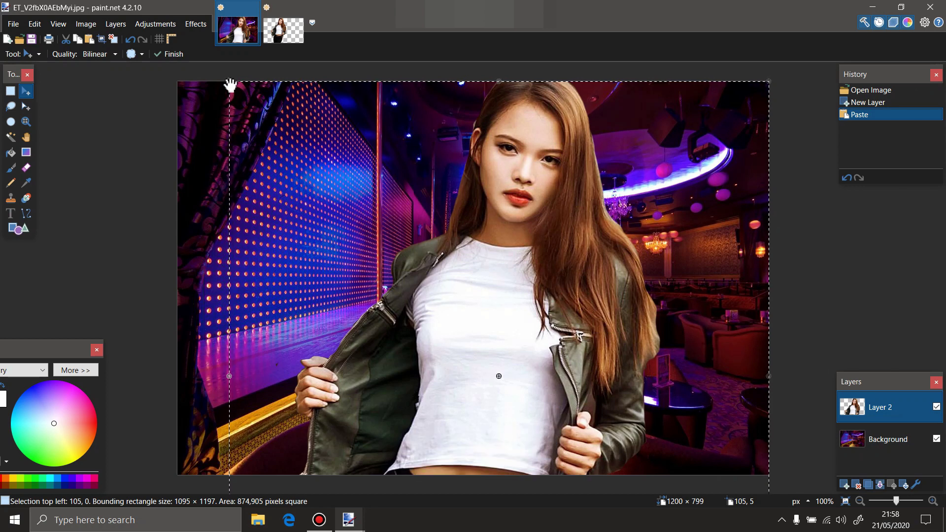
{"action": "left_click_drag", "start_coordinate": [230, 84], "coordinate": [408, 279]}
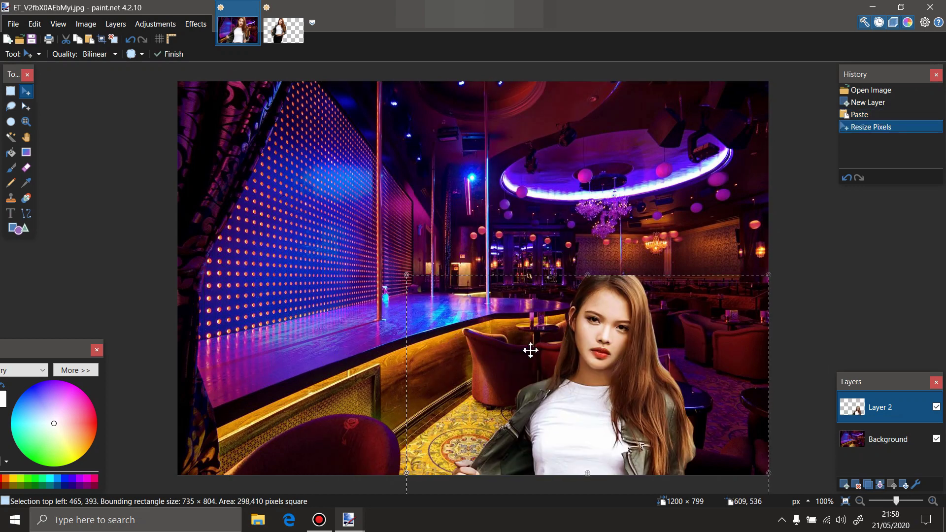
{"action": "mouse_move", "coordinate": [527, 342]}
{"action": "left_mouse_down"}
{"action": "mouse_move", "coordinate": [324, 199]}
{"action": "mouse_move", "coordinate": [306, 157]}
{"action": "left_mouse_up"}
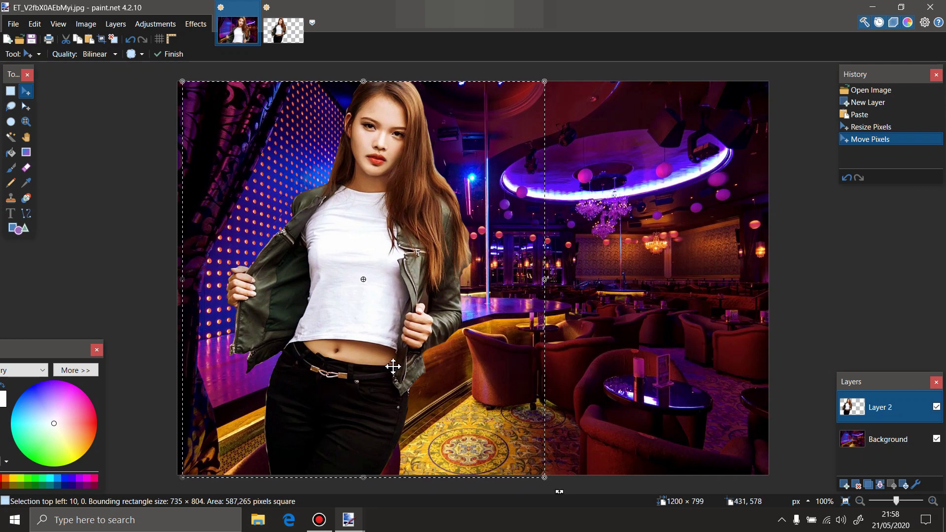
{"action": "left_click", "coordinate": [35, 23]}
{"action": "left_click", "coordinate": [55, 257]}
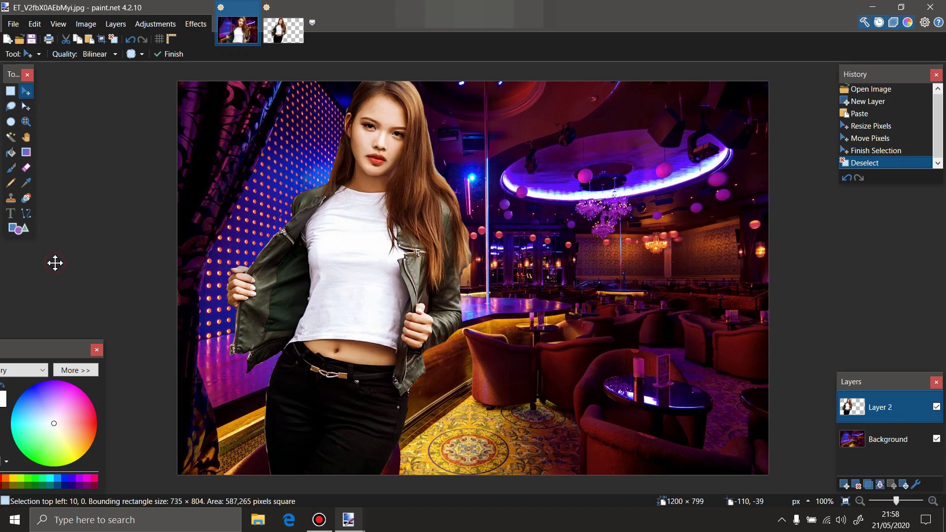
Zoom in to 600% on the belt area and select the Eraser.
{"action": "left_click", "coordinate": [933, 501]}
{"action": "left_click", "coordinate": [933, 501]}
{"action": "left_click_drag", "start_coordinate": [385, 489], "coordinate": [206, 489]}
{"action": "scroll", "coordinate": [228, 249], "scroll_direction": "down", "scroll_amount": 3}
{"action": "scroll", "coordinate": [228, 237], "scroll_direction": "down", "scroll_amount": 5}
{"action": "scroll", "coordinate": [240, 232], "scroll_direction": "down", "scroll_amount": 5}
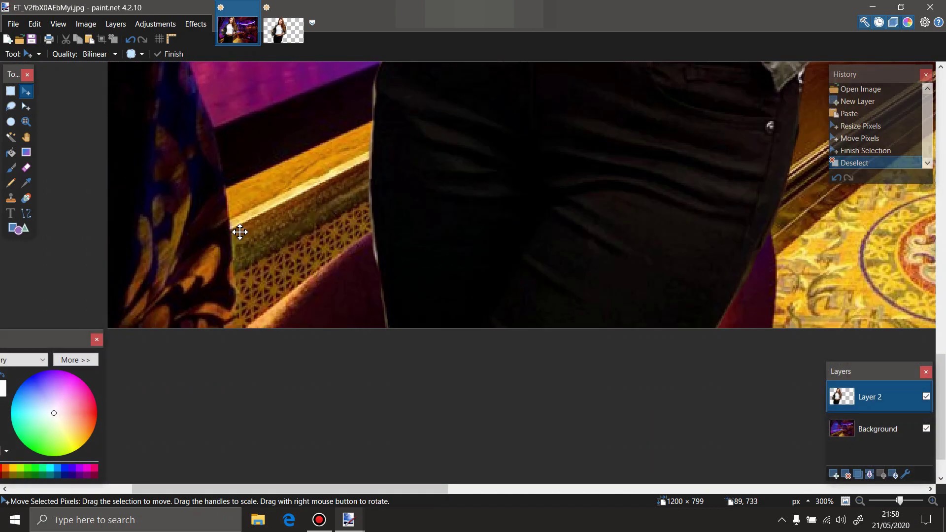
{"action": "scroll", "coordinate": [240, 232], "scroll_direction": "up", "scroll_amount": 3}
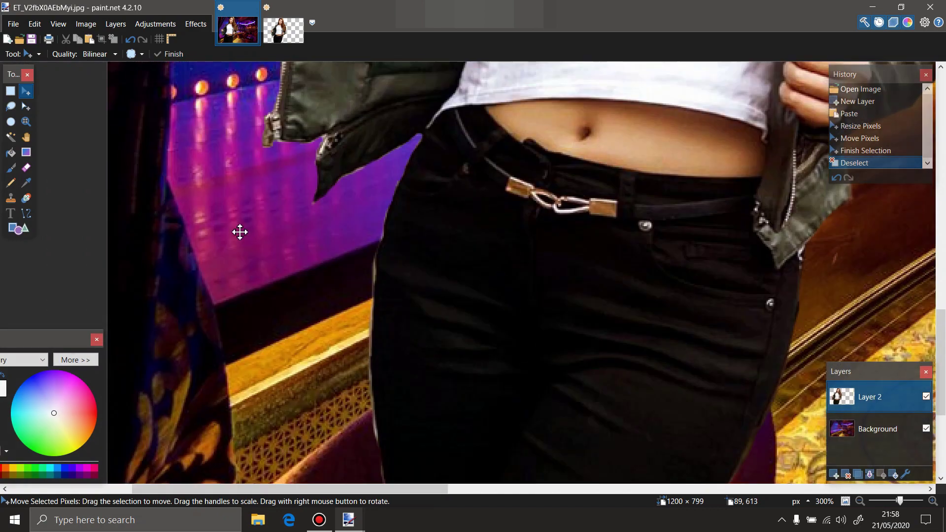
{"action": "left_click", "coordinate": [934, 505]}
{"action": "left_click", "coordinate": [933, 506]}
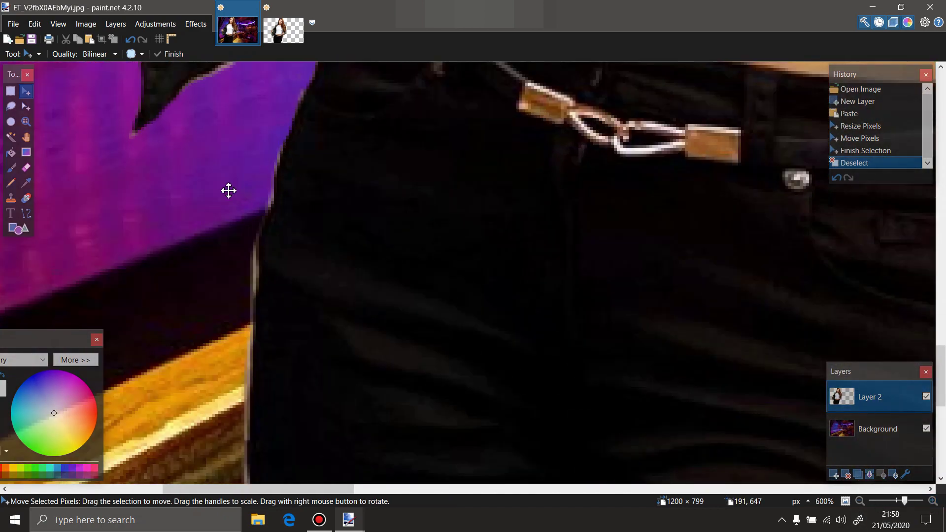
{"action": "left_click", "coordinate": [27, 168]}
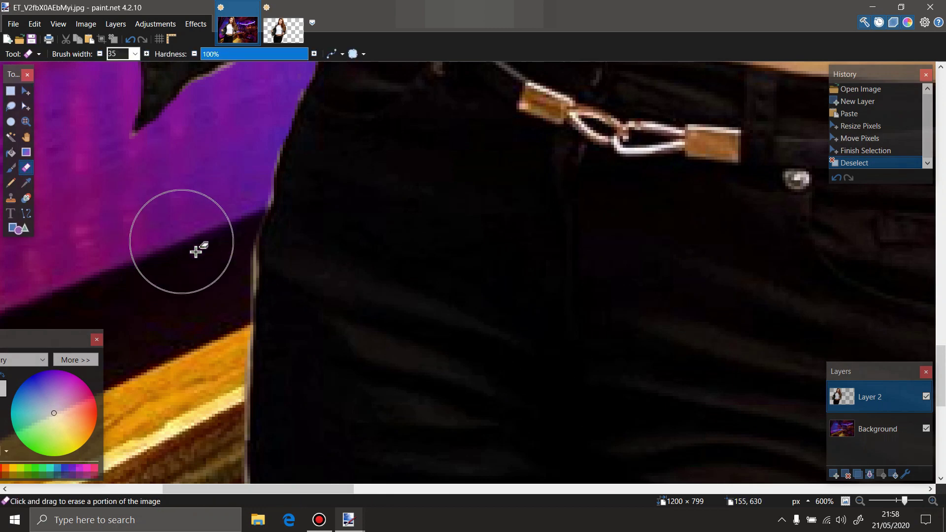
Erase the stray background pixels along the jeans edge.
{"action": "left_click", "coordinate": [205, 255]}
{"action": "left_click", "coordinate": [222, 183]}
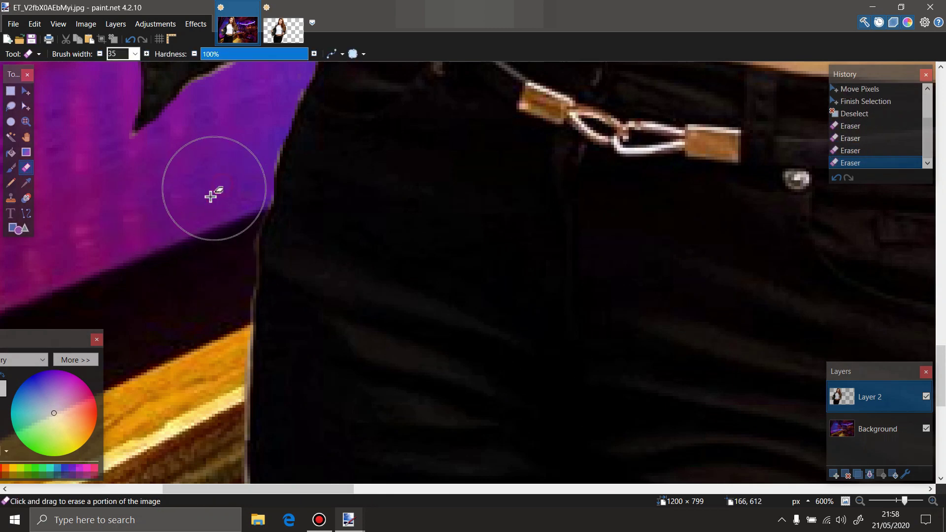
{"action": "scroll", "coordinate": [211, 194], "scroll_direction": "down", "scroll_amount": 2}
{"action": "left_click", "coordinate": [207, 184]}
{"action": "scroll", "coordinate": [199, 212], "scroll_direction": "down", "scroll_amount": 1}
{"action": "mouse_move", "coordinate": [199, 212]}
{"action": "left_mouse_down"}
{"action": "mouse_move", "coordinate": [207, 131]}
{"action": "mouse_move", "coordinate": [205, 379]}
{"action": "left_mouse_up"}
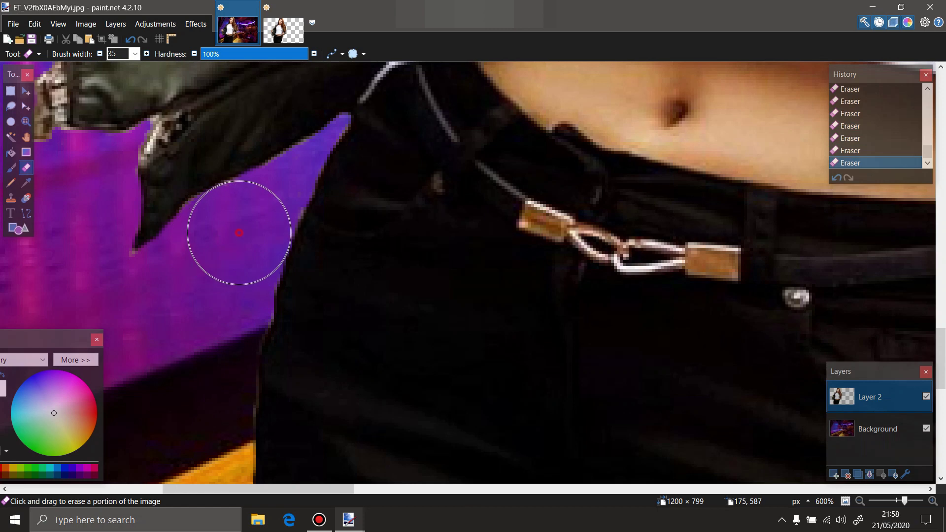
{"action": "scroll", "coordinate": [207, 306], "scroll_direction": "down", "scroll_amount": 3}
{"action": "left_click_drag", "start_coordinate": [212, 286], "coordinate": [208, 291]}
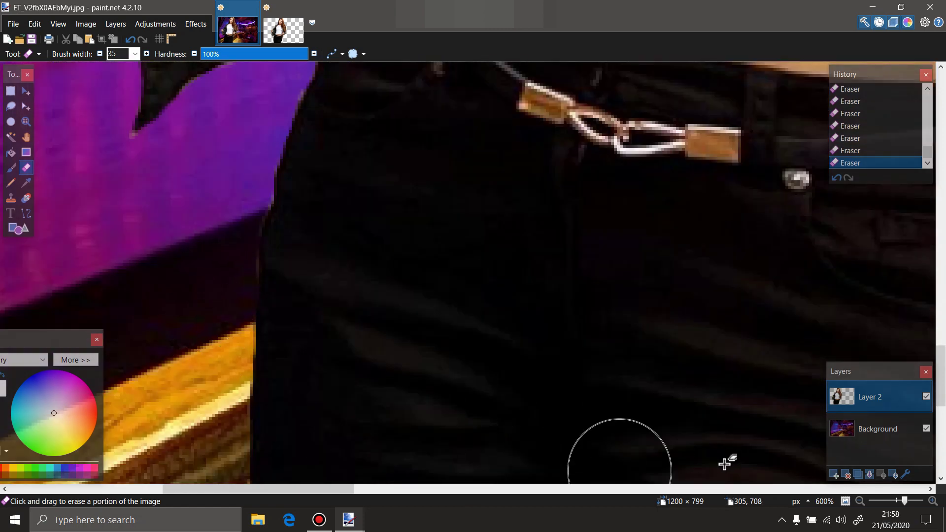
Erase leftover pixels at the jeans' bottom edge and zoom back to 100%.
{"action": "left_click", "coordinate": [861, 504]}
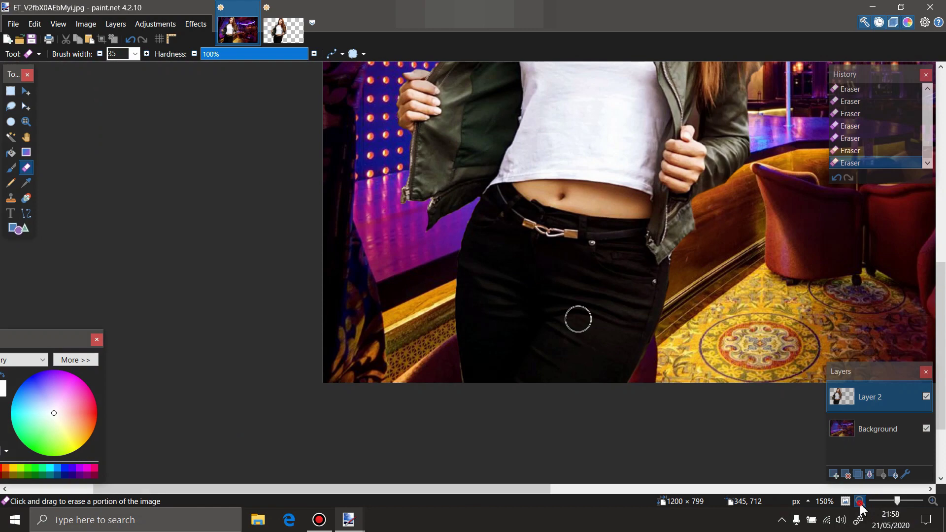
{"action": "left_click", "coordinate": [862, 504]}
{"action": "scroll", "coordinate": [640, 345], "scroll_direction": "up", "scroll_amount": 1}
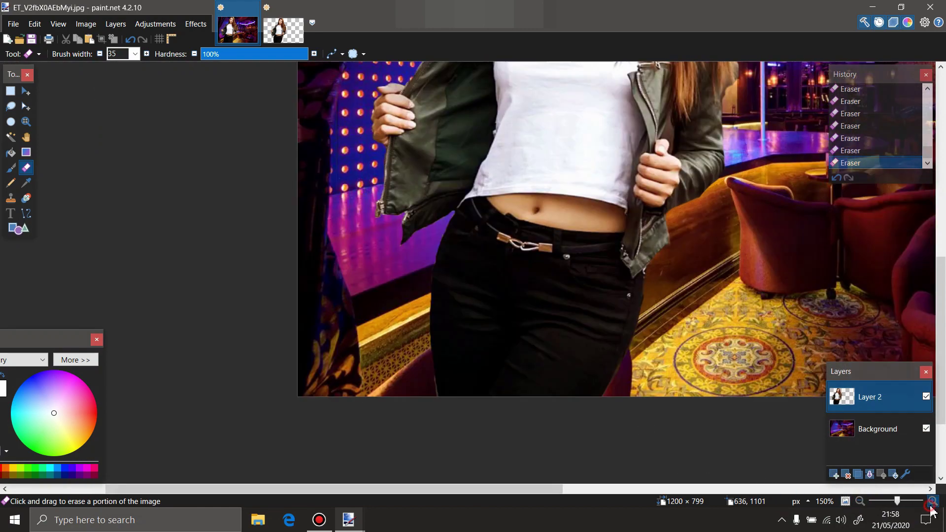
{"action": "scroll", "coordinate": [281, 281], "scroll_direction": "up", "scroll_amount": 2}
{"action": "scroll", "coordinate": [260, 266], "scroll_direction": "up", "scroll_amount": 1}
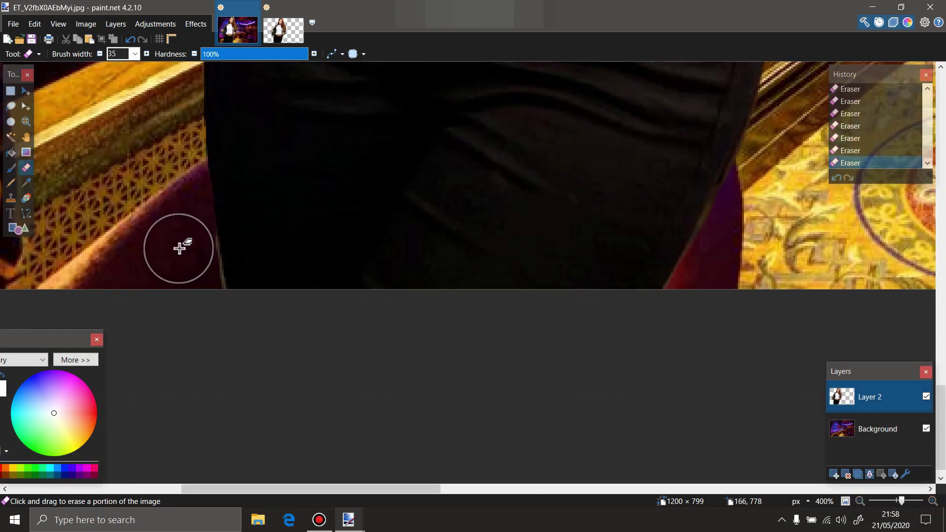
{"action": "left_click_drag", "start_coordinate": [190, 260], "coordinate": [190, 277]}
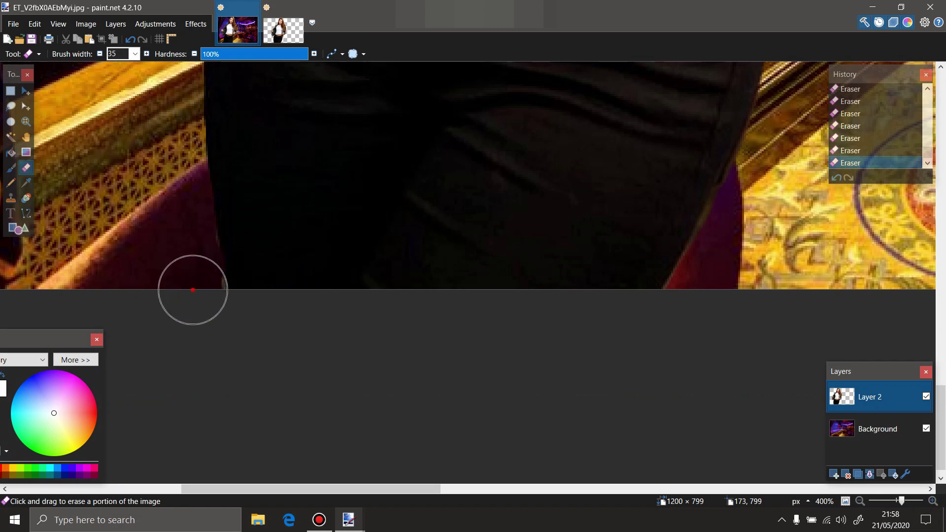
{"action": "scroll", "coordinate": [595, 331], "scroll_direction": "up", "scroll_amount": 5}
{"action": "scroll", "coordinate": [595, 331], "scroll_direction": "up", "scroll_amount": 3}
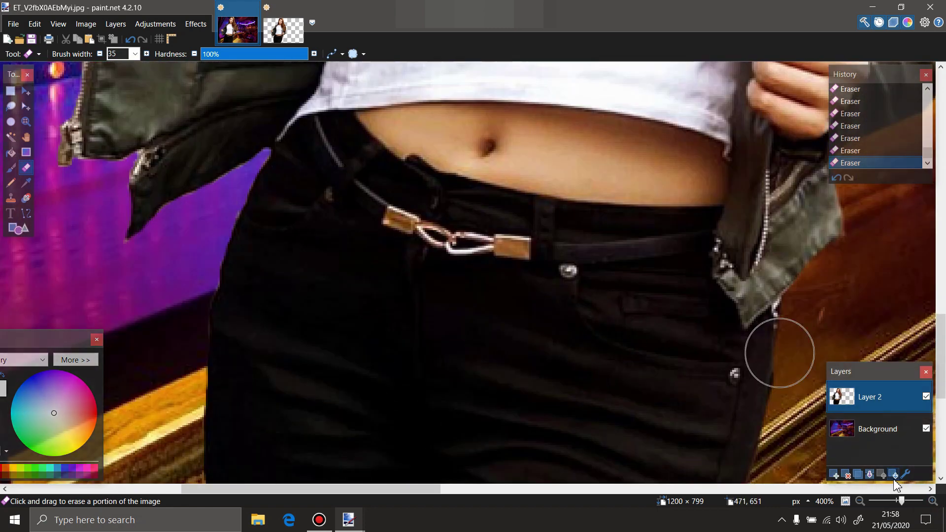
{"action": "left_click", "coordinate": [860, 501]}
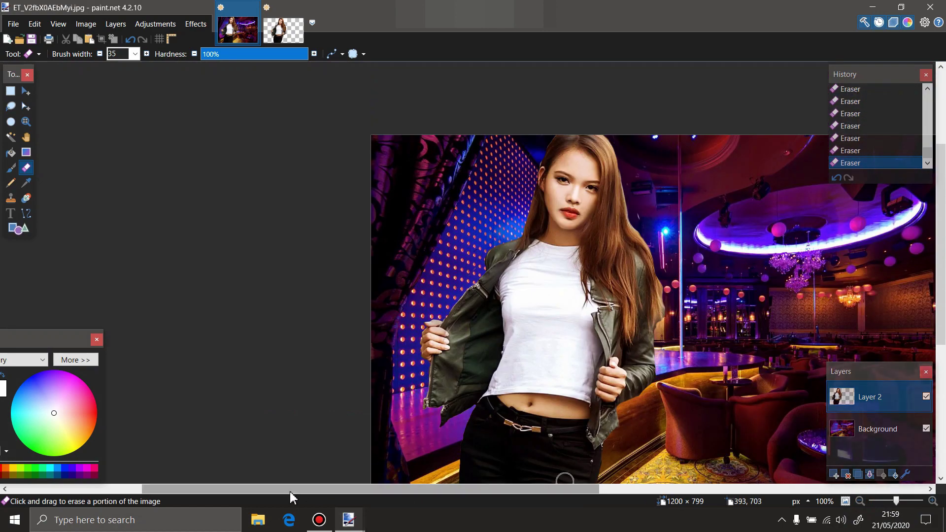
{"action": "left_click_drag", "start_coordinate": [291, 492], "coordinate": [412, 489]}
{"action": "scroll", "coordinate": [710, 185], "scroll_direction": "down", "scroll_amount": 2}
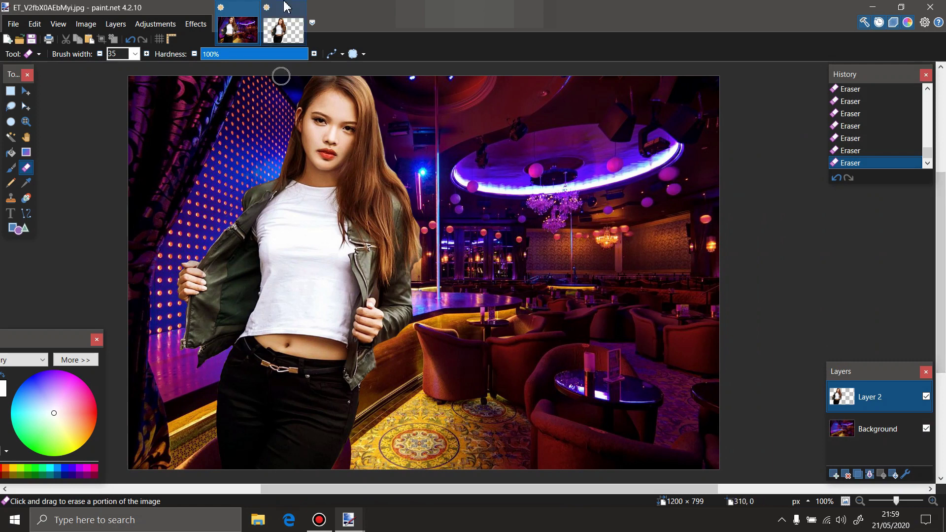
Reopen girl.jpg as a third image, then return to the nightclub composite.
{"action": "left_click", "coordinate": [22, 45]}
{"action": "left_click", "coordinate": [366, 121]}
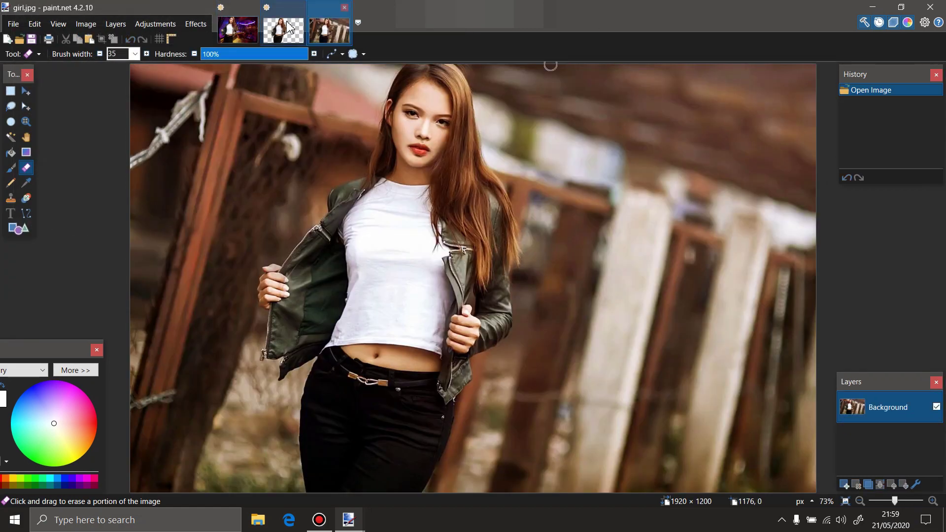
{"action": "left_click", "coordinate": [289, 27]}
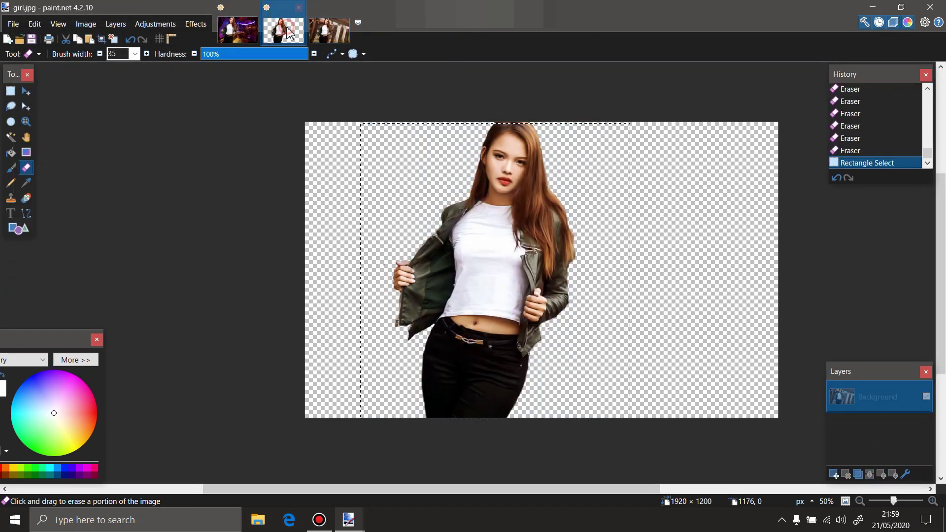
{"action": "left_click", "coordinate": [241, 37]}
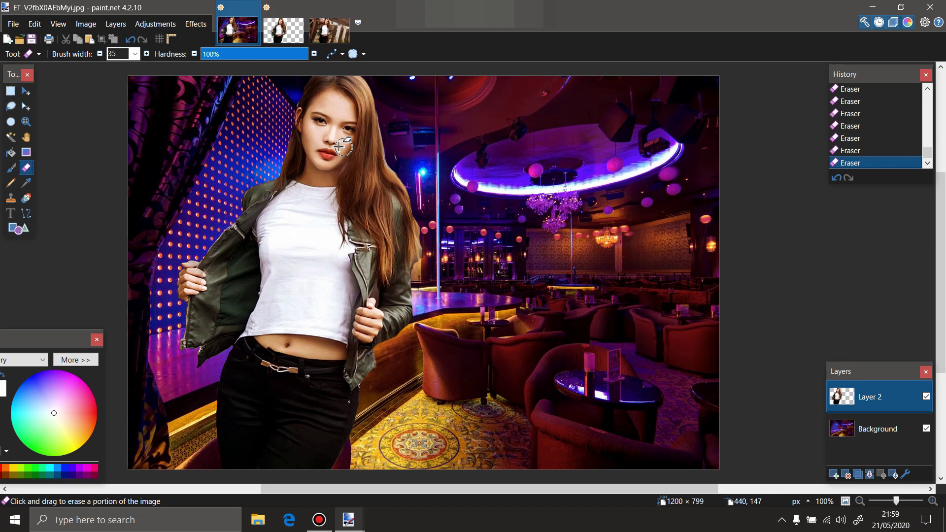
Apply a Hue/Saturation adjustment of Hue -37 to the woman's layer, tinting her red-pink.
{"action": "left_click", "coordinate": [151, 31]}
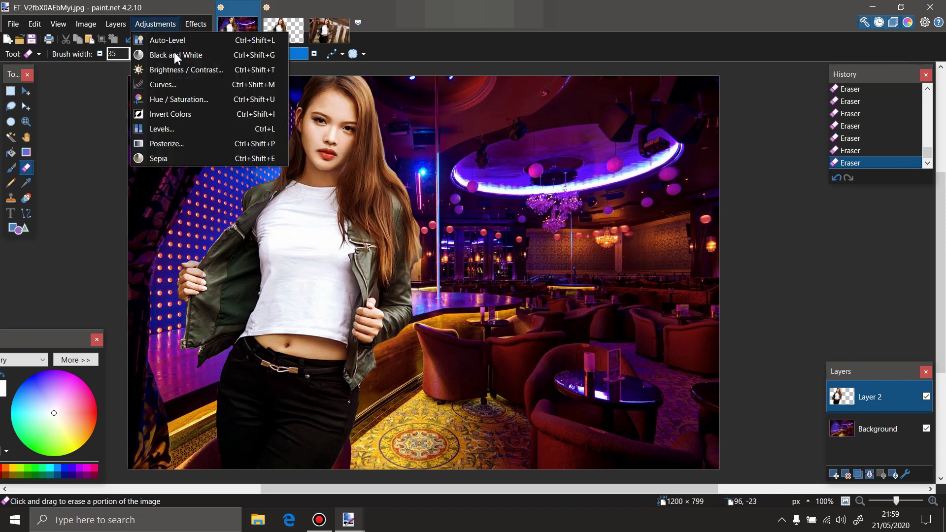
{"action": "left_click", "coordinate": [174, 101]}
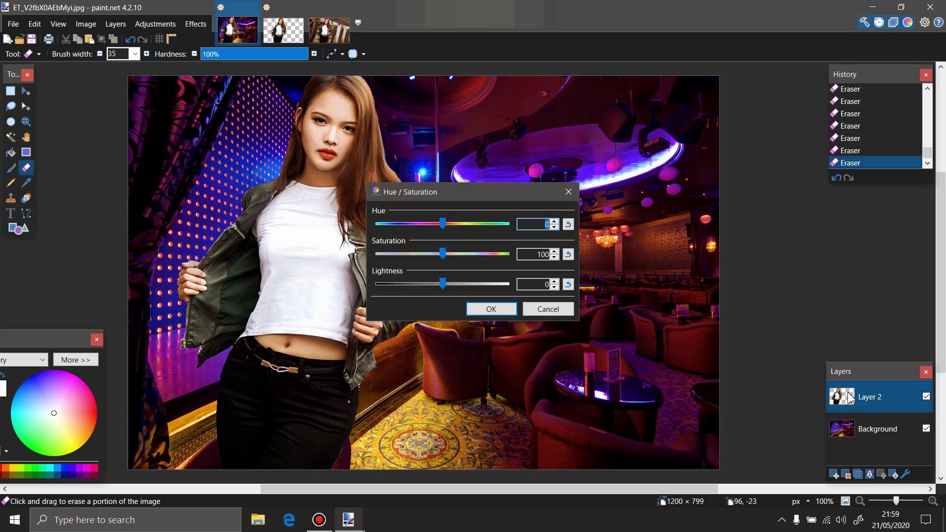
{"action": "left_click_drag", "start_coordinate": [446, 228], "coordinate": [438, 230]}
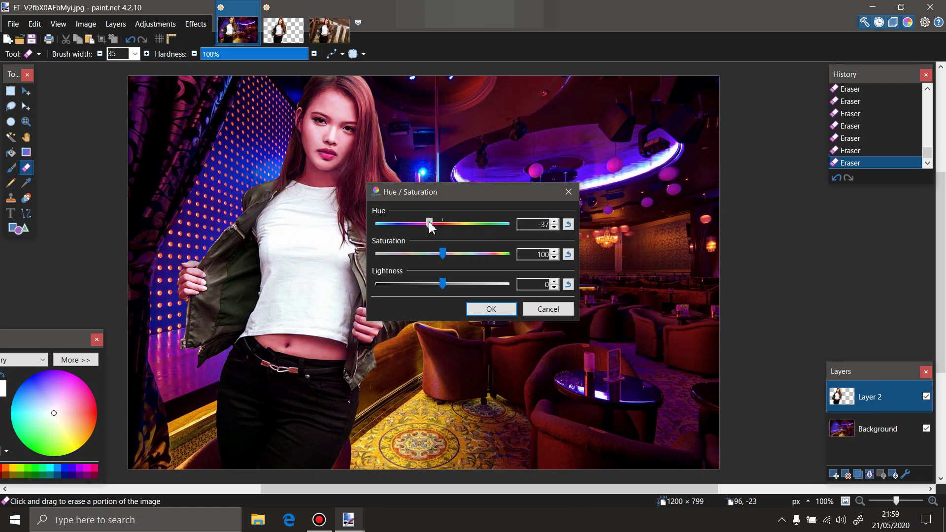
{"action": "left_click_drag", "start_coordinate": [458, 196], "coordinate": [83, 195]}
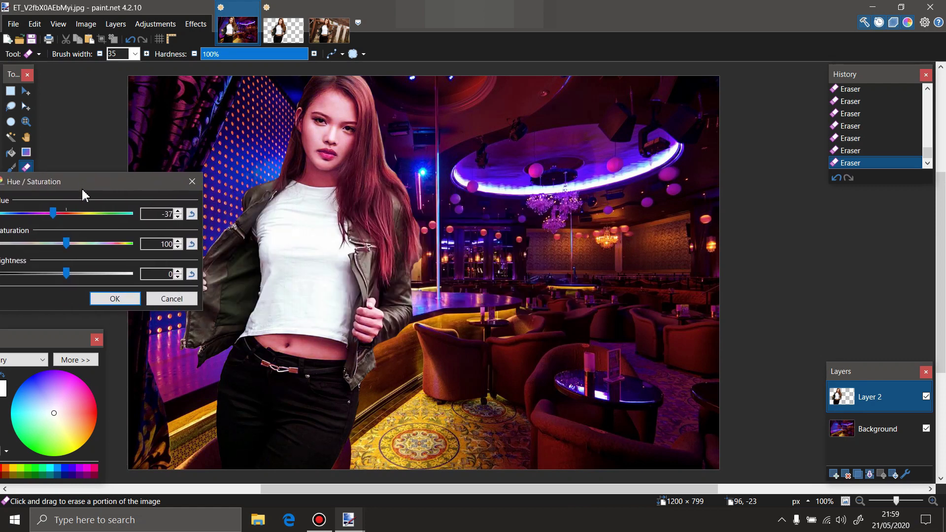
{"action": "left_click", "coordinate": [116, 298]}
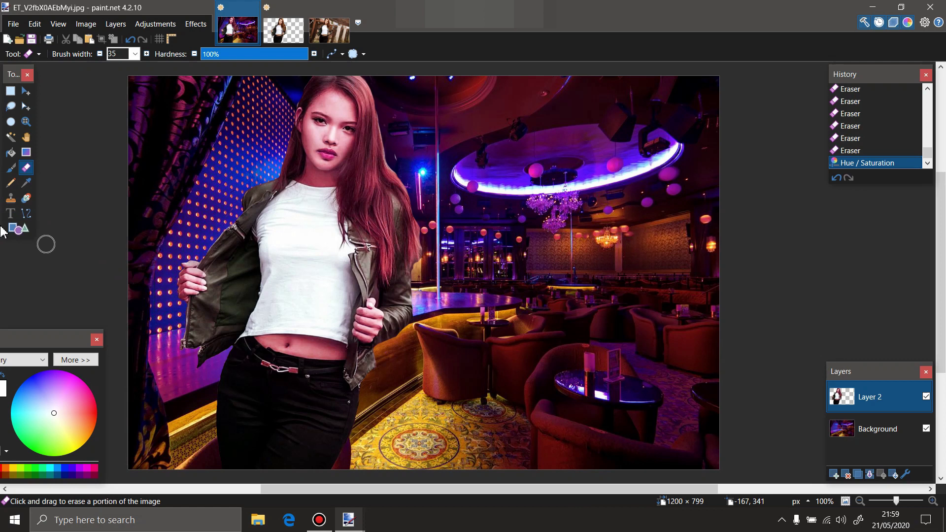